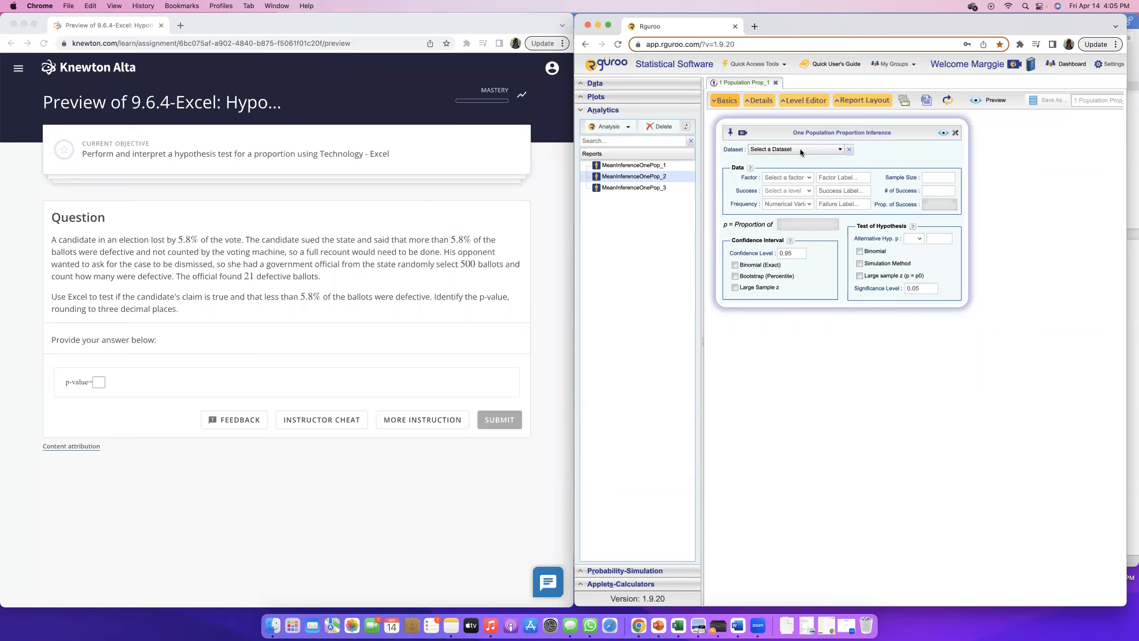
Enter a sample size of 500 and 21 successes for the defective ballots in the one-population proportion analysis
{"action": "left_click", "coordinate": [950, 176]}
{"action": "type", "text": "500"}
{"action": "left_click", "coordinate": [945, 190]}
{"action": "scroll", "coordinate": [943, 191], "scroll_direction": "right", "scroll_amount": 1}
{"action": "type", "text": "21"}
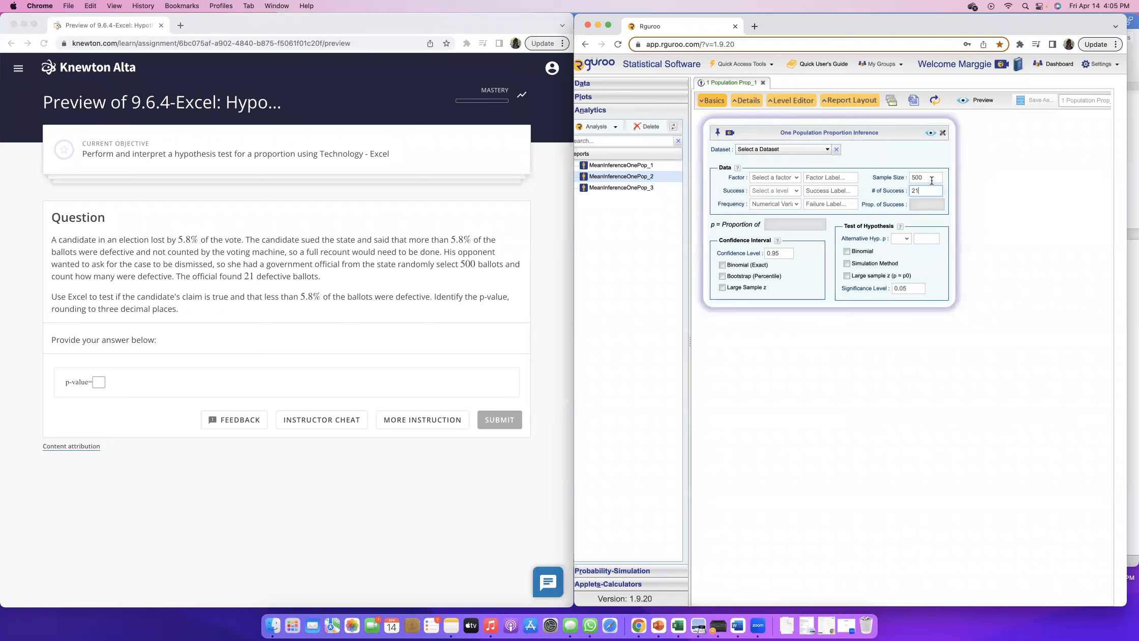
{"action": "left_click", "coordinate": [283, 278]}
{"action": "left_click_drag", "start_coordinate": [237, 276], "coordinate": [324, 280]}
{"action": "left_click_drag", "start_coordinate": [460, 264], "coordinate": [512, 265]}
{"action": "left_click", "coordinate": [513, 265]}
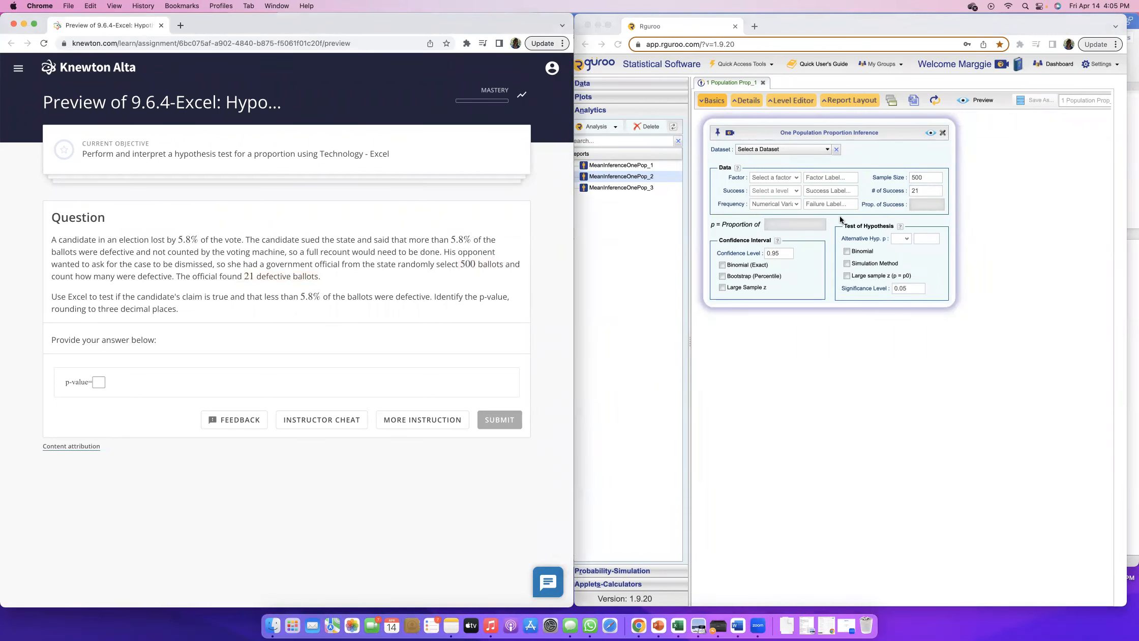
{"action": "left_click", "coordinate": [865, 184]}
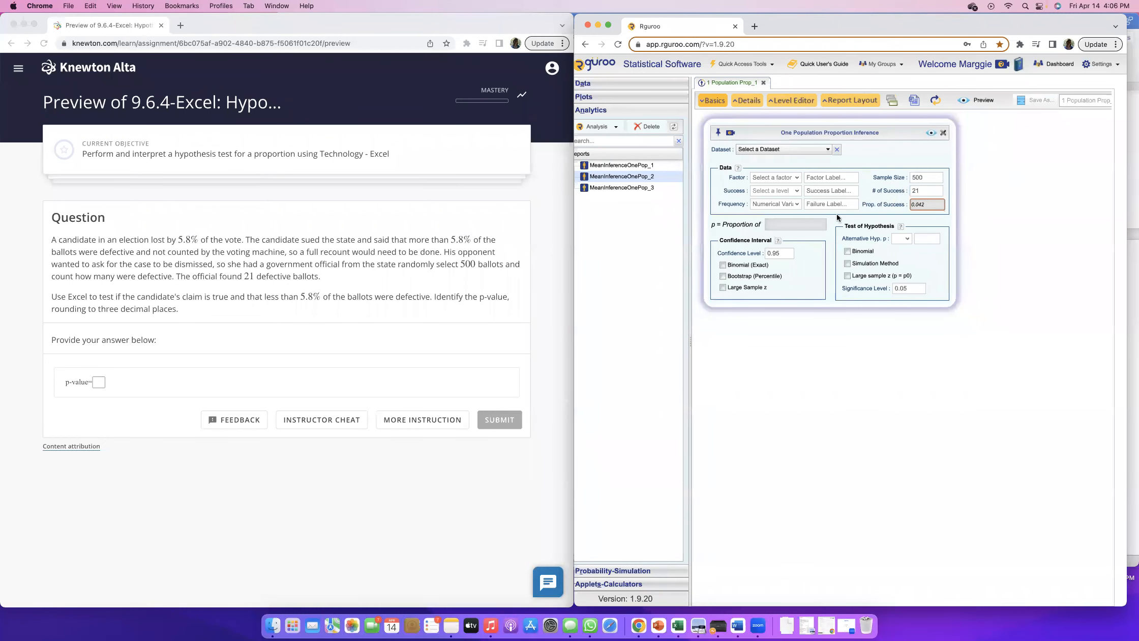
{"action": "scroll", "coordinate": [818, 178], "scroll_direction": "right", "scroll_amount": 1}
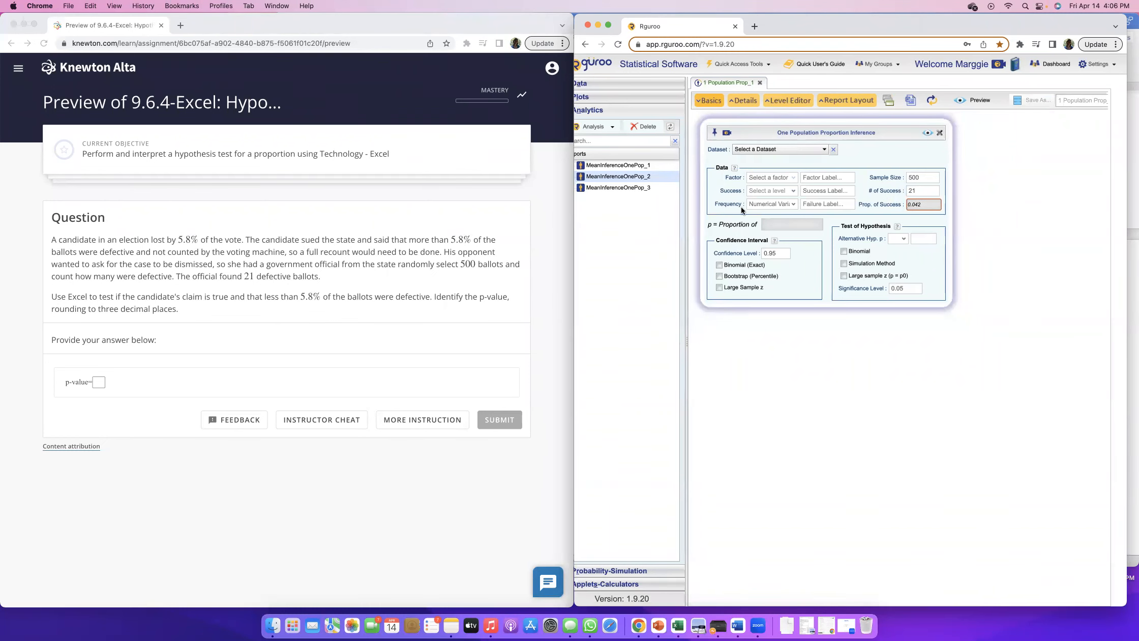
Set the alternative hypothesis to p < 0.058, matching the question's claim, and enable the large sample z test
{"action": "left_click", "coordinate": [95, 301]}
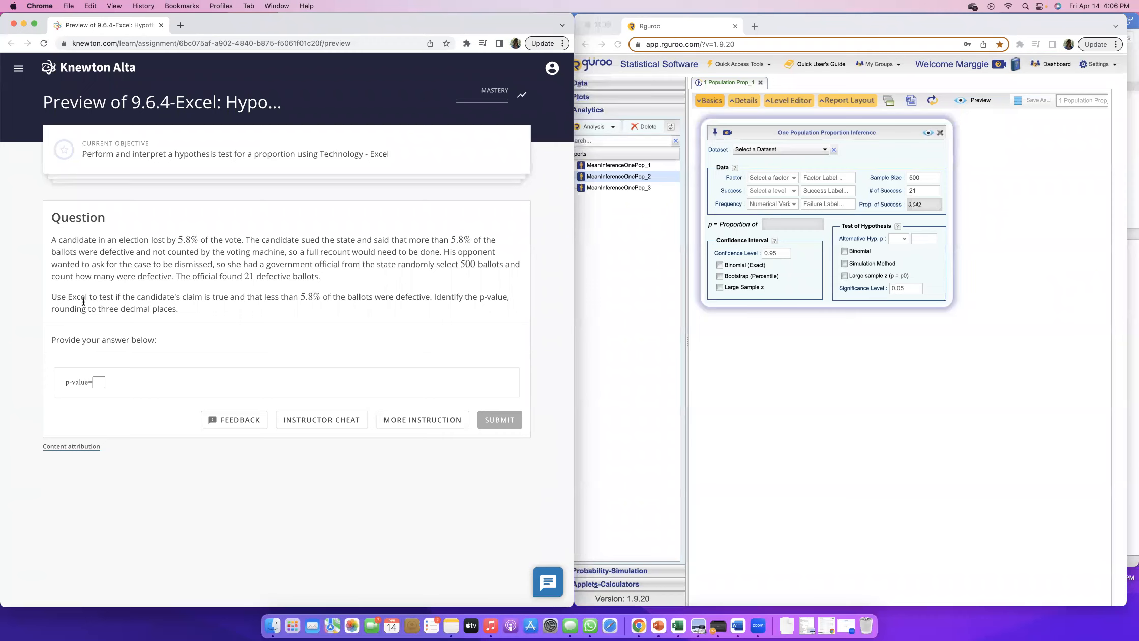
{"action": "left_click_drag", "start_coordinate": [51, 297], "coordinate": [92, 298]}
{"action": "left_click", "coordinate": [92, 298]}
{"action": "left_click_drag", "start_coordinate": [116, 297], "coordinate": [426, 297]}
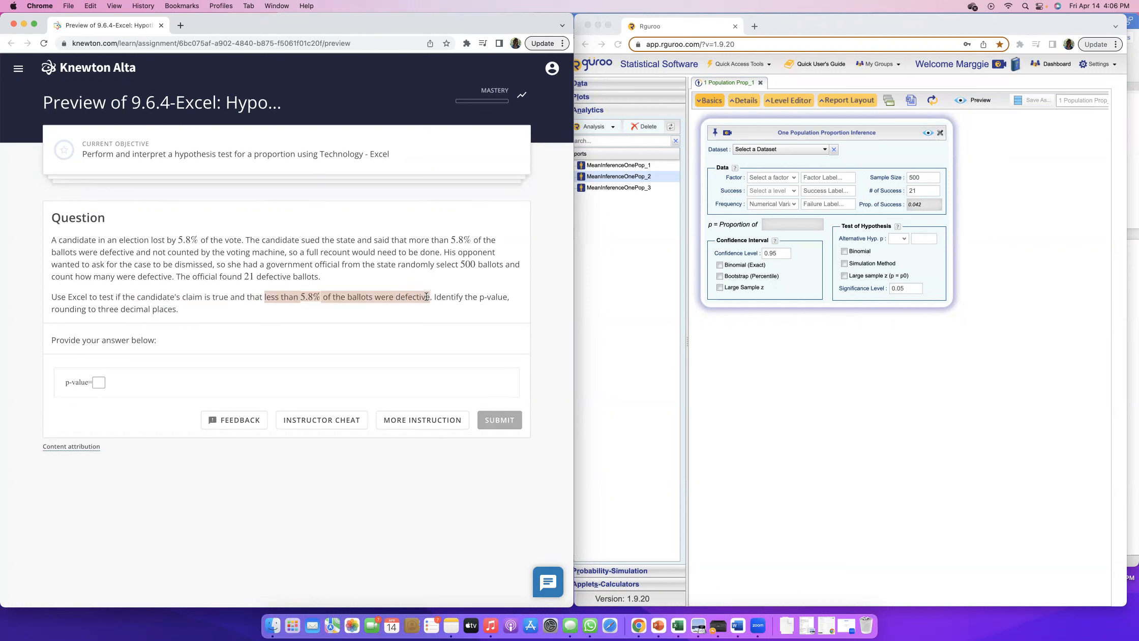
{"action": "left_click", "coordinate": [899, 239]}
{"action": "left_click", "coordinate": [898, 257]}
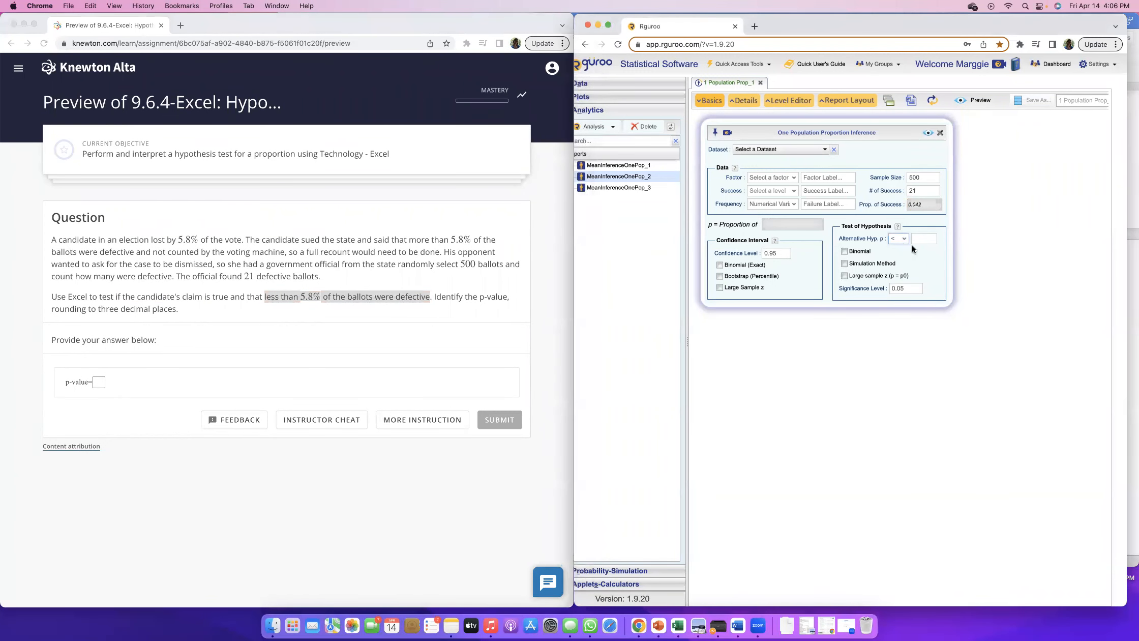
{"action": "left_click", "coordinate": [922, 240]}
{"action": "type", "text": "0.058"}
{"action": "left_click", "coordinate": [843, 275]}
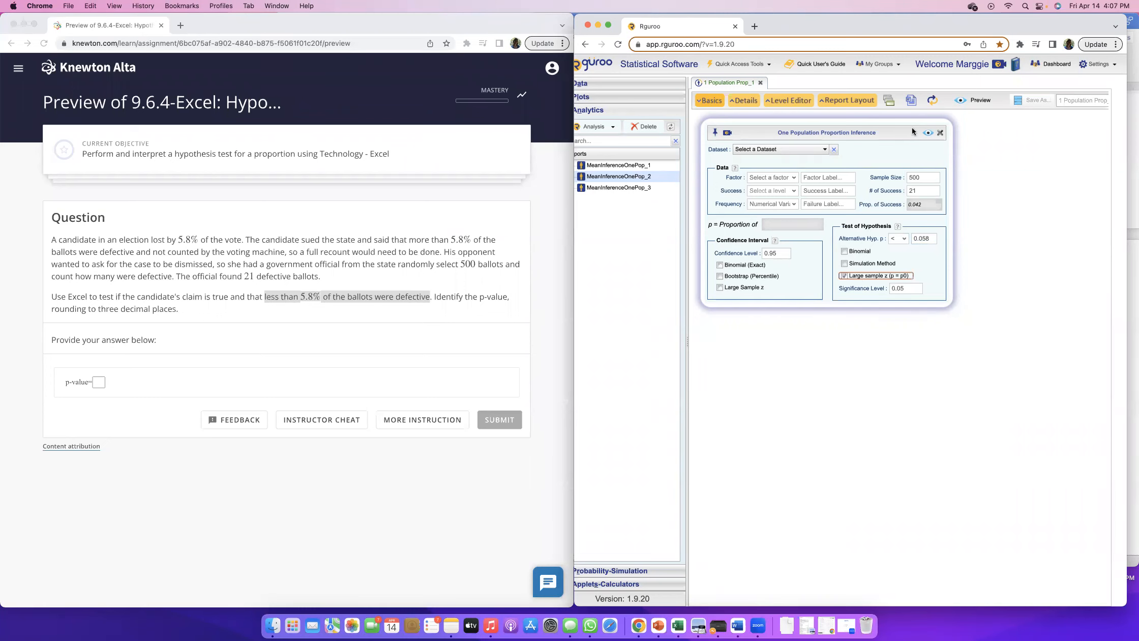
Label the factor q, the success a and the failure z, and generate the proportion inference report
{"action": "left_click", "coordinate": [928, 132]}
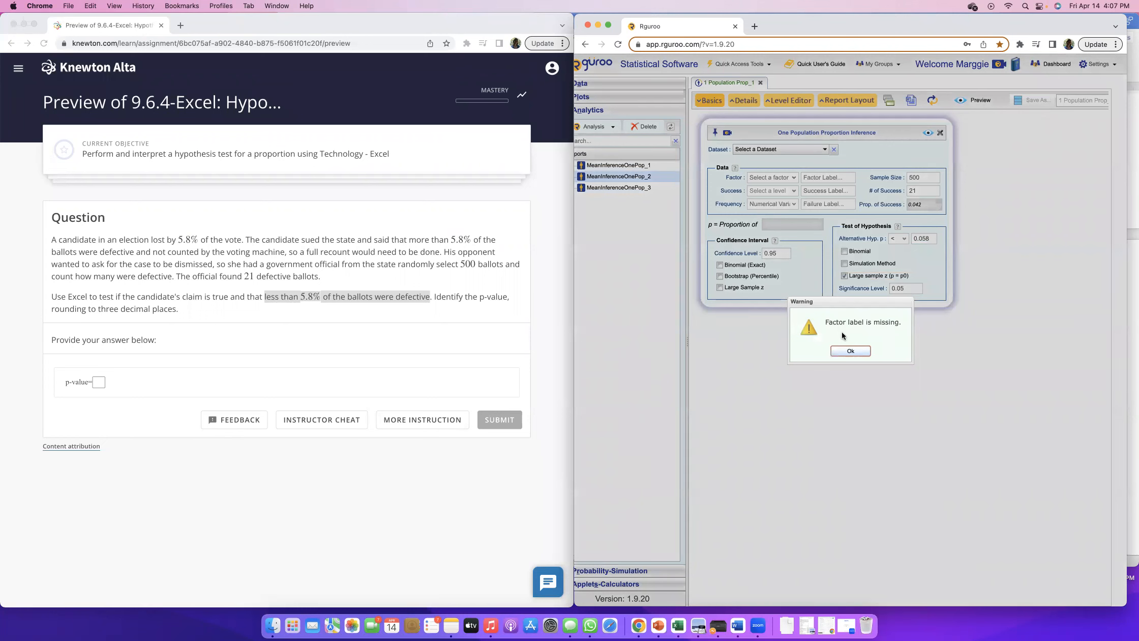
{"action": "left_click", "coordinate": [850, 352]}
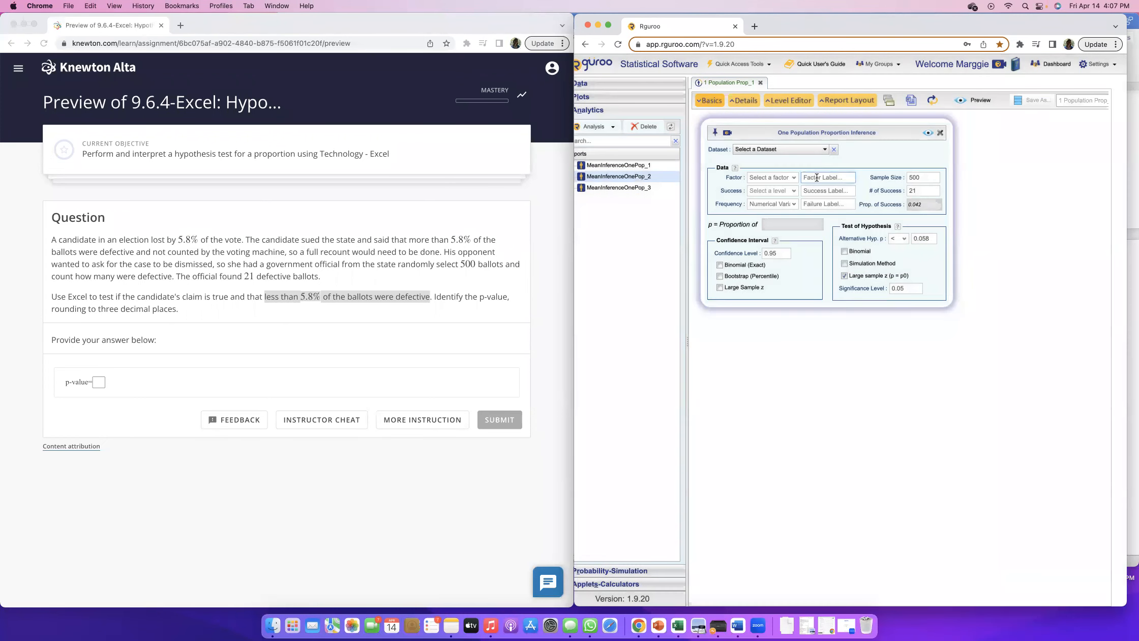
{"action": "left_click", "coordinate": [816, 178]}
{"action": "type", "text": "q"}
{"action": "left_click", "coordinate": [807, 193]}
{"action": "type", "text": "a"}
{"action": "left_click", "coordinate": [820, 204]}
{"action": "type", "text": "z"}
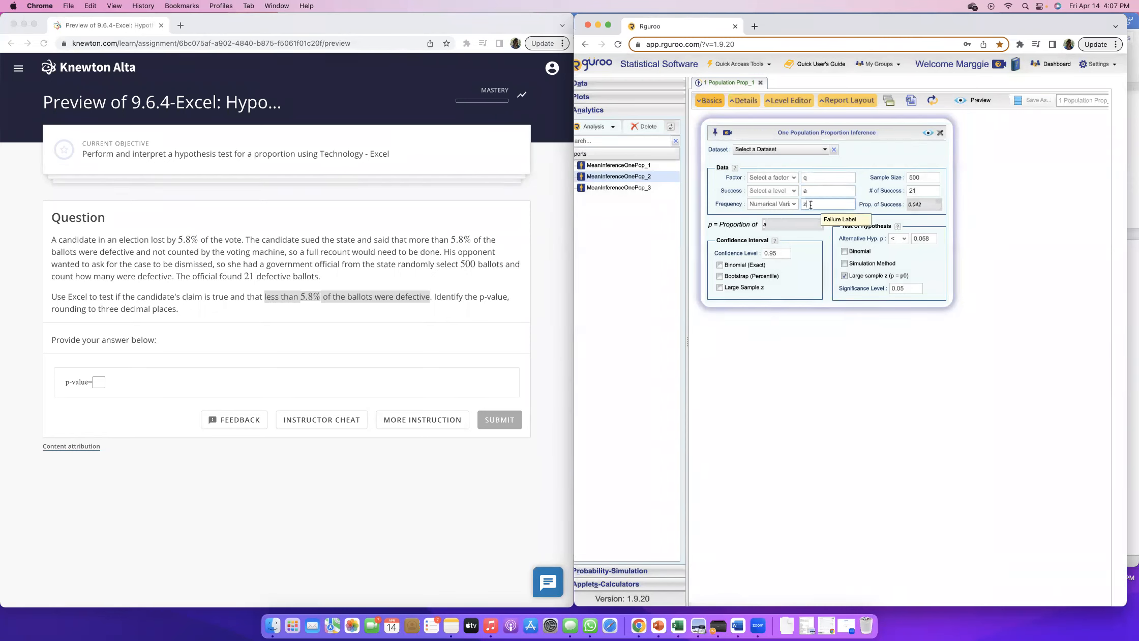
{"action": "left_click", "coordinate": [823, 180]}
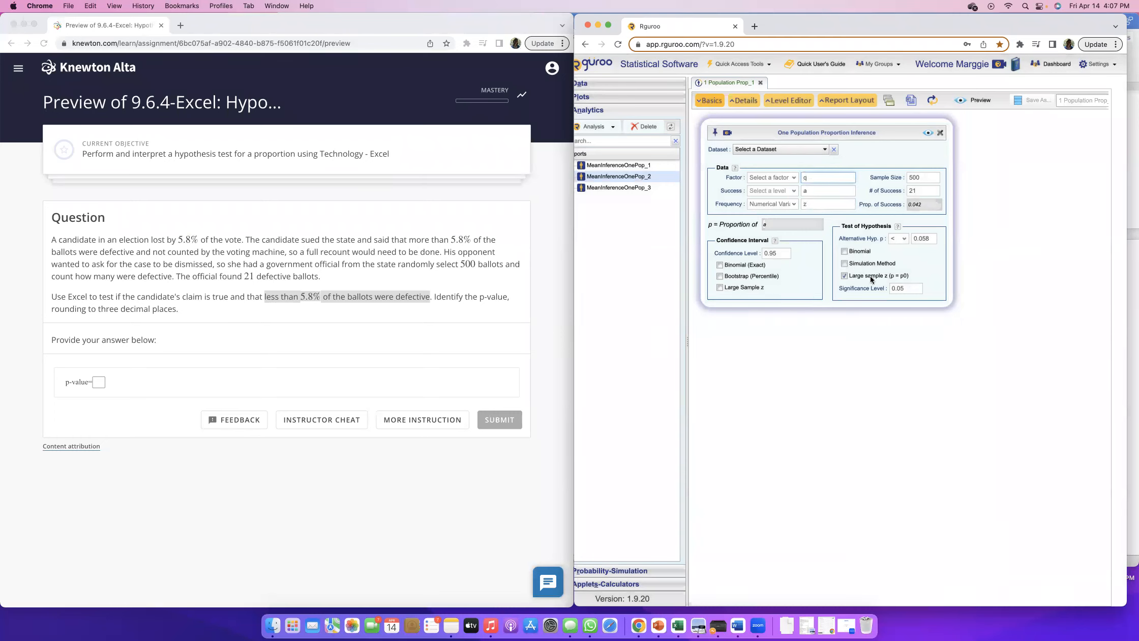
{"action": "left_click", "coordinate": [928, 133]}
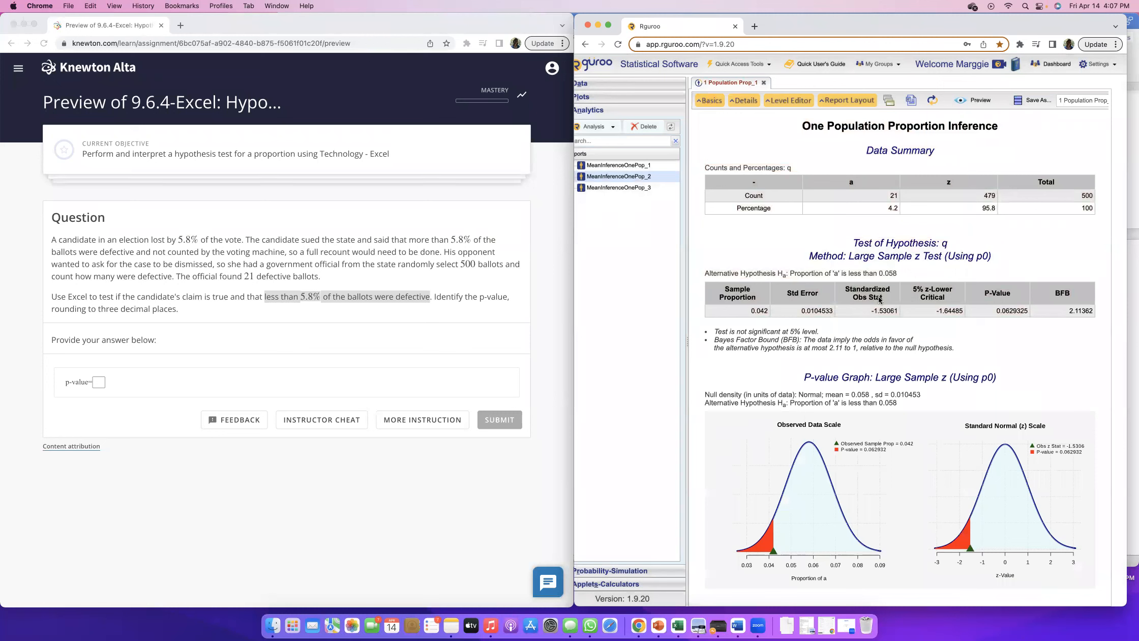
Add a Large Sample z confidence interval to the analysis and regenerate the report
{"action": "left_click_drag", "start_coordinate": [867, 310], "coordinate": [899, 313]}
{"action": "left_click_drag", "start_coordinate": [994, 311], "coordinate": [1029, 311]}
{"action": "left_click", "coordinate": [709, 101]}
{"action": "left_click", "coordinate": [720, 287]}
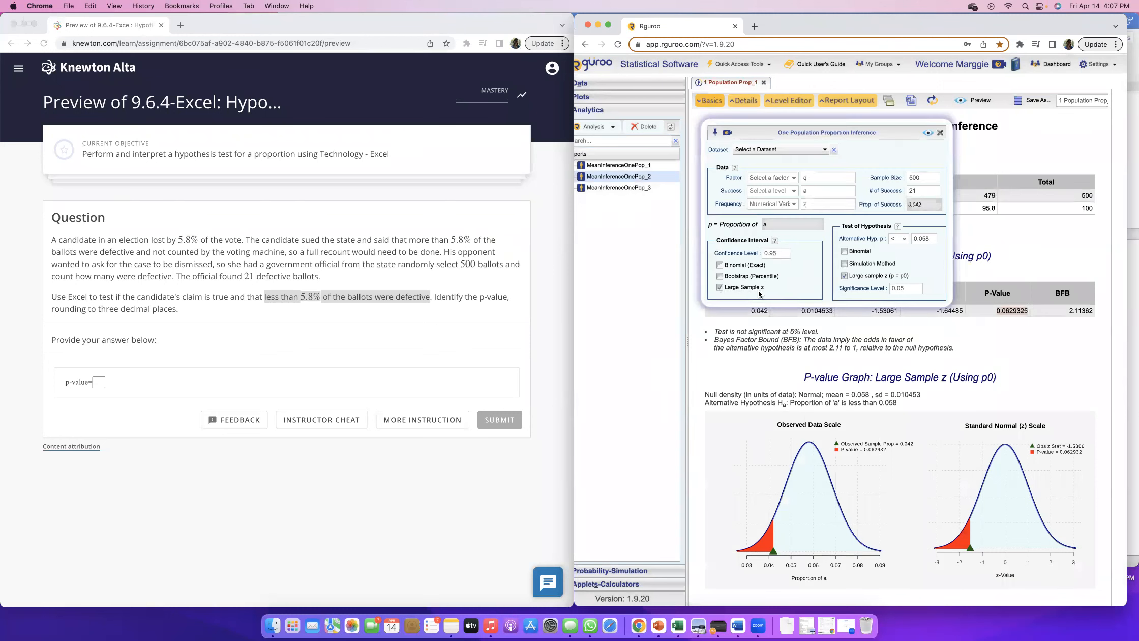
{"action": "left_click", "coordinate": [928, 134]}
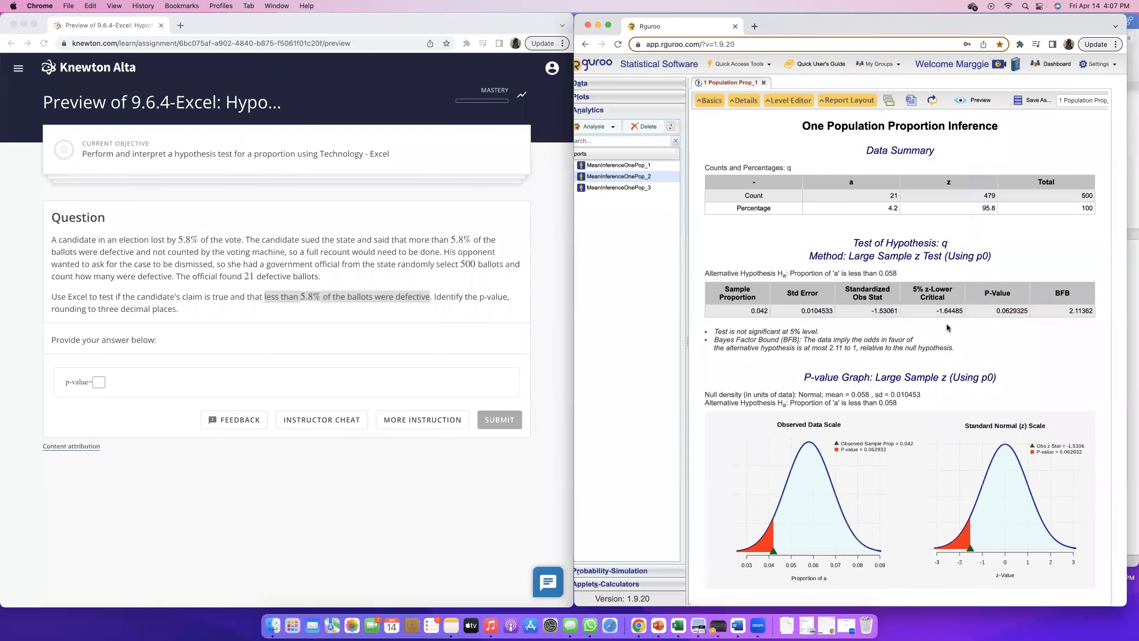
{"action": "scroll", "coordinate": [848, 518], "scroll_direction": "down", "scroll_amount": 5}
{"action": "left_click_drag", "start_coordinate": [927, 585], "coordinate": [1022, 584]}
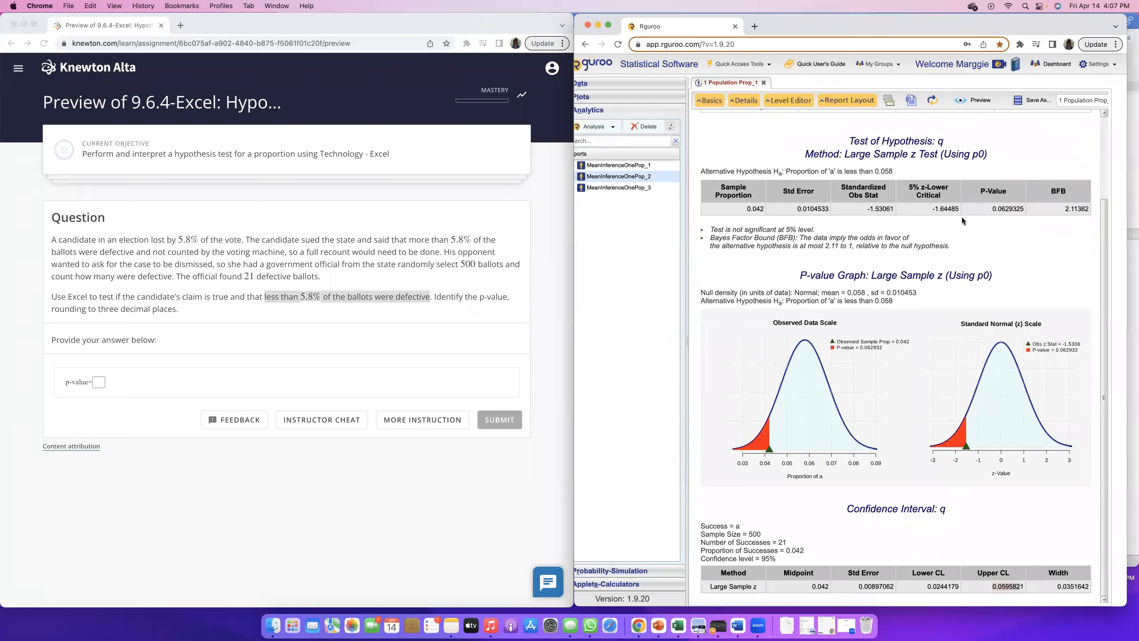
Copy the P-Value from the hypothesis test table into the question's p-value answer
{"action": "left_click_drag", "start_coordinate": [993, 209], "coordinate": [1024, 209]}
{"action": "left_click", "coordinate": [102, 382]}
{"action": "type", "text": "0.06293"}
Round the p-value answer to three decimal places, as 0.063
{"action": "left_click_drag", "start_coordinate": [97, 308], "coordinate": [169, 316]}
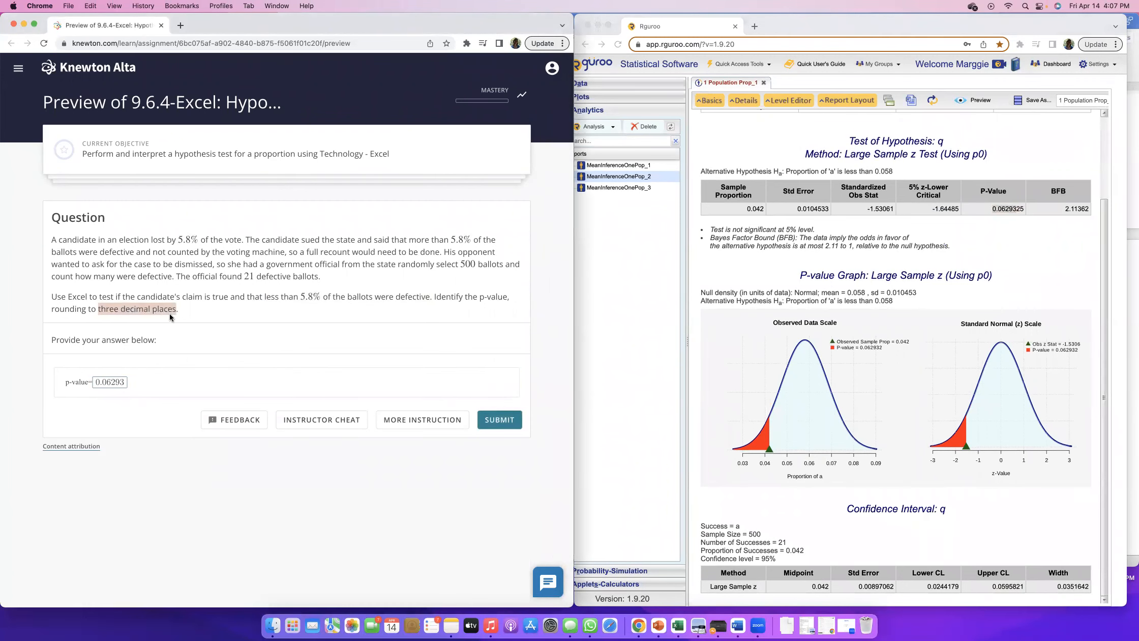
{"action": "left_click", "coordinate": [103, 382]}
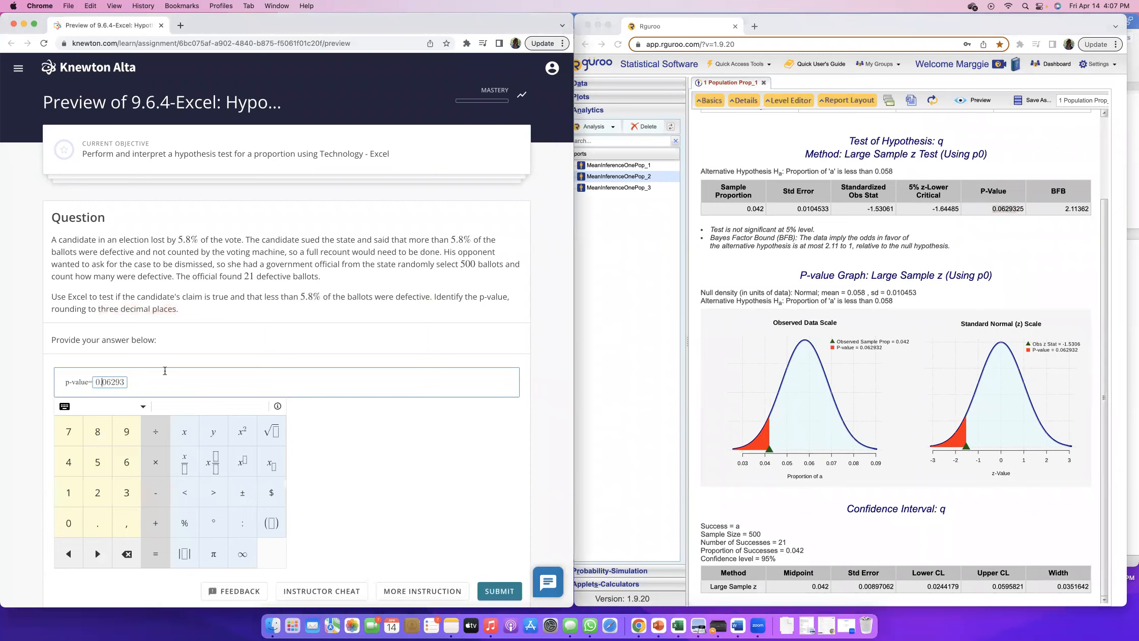
{"action": "key", "text": "shift+Right"}
{"action": "key", "text": "shift+Right"}
{"action": "key", "text": "shift+Right"}
{"action": "key", "text": "Right"}
{"action": "key", "text": "shift+Right"}
{"action": "key", "text": "shift+Right"}
{"action": "key", "text": "BackSpace"}
{"action": "key", "text": "BackSpace"}
{"action": "type", "text": "3"}
{"action": "left_click", "coordinate": [454, 353]}
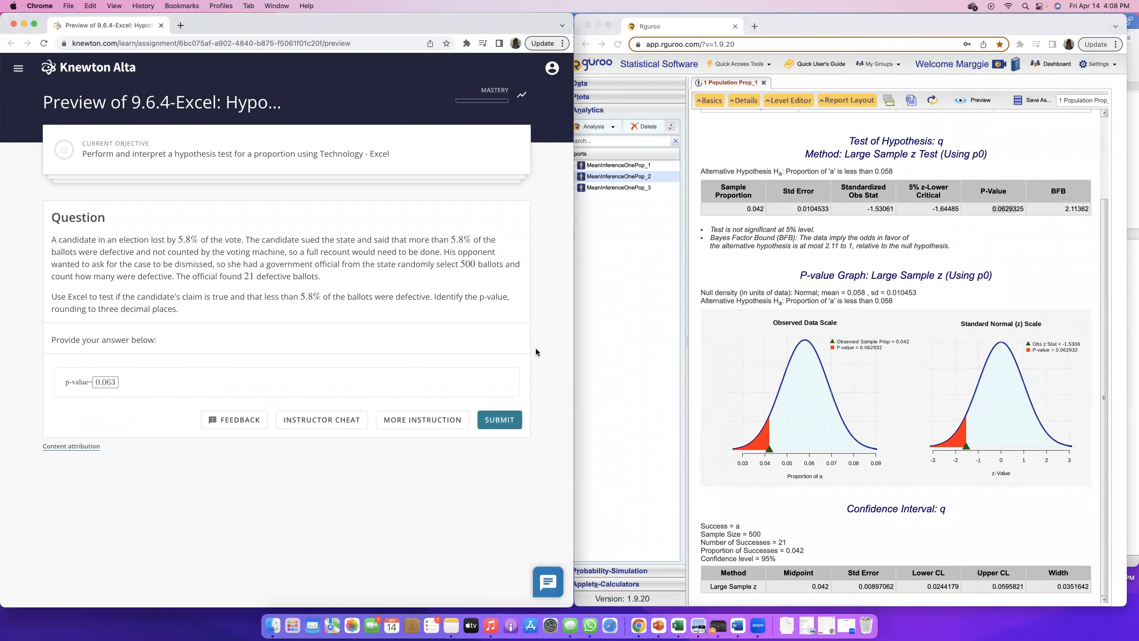
Submit the p-value answer and continue past its explanation to the next question
{"action": "left_click", "coordinate": [500, 420]}
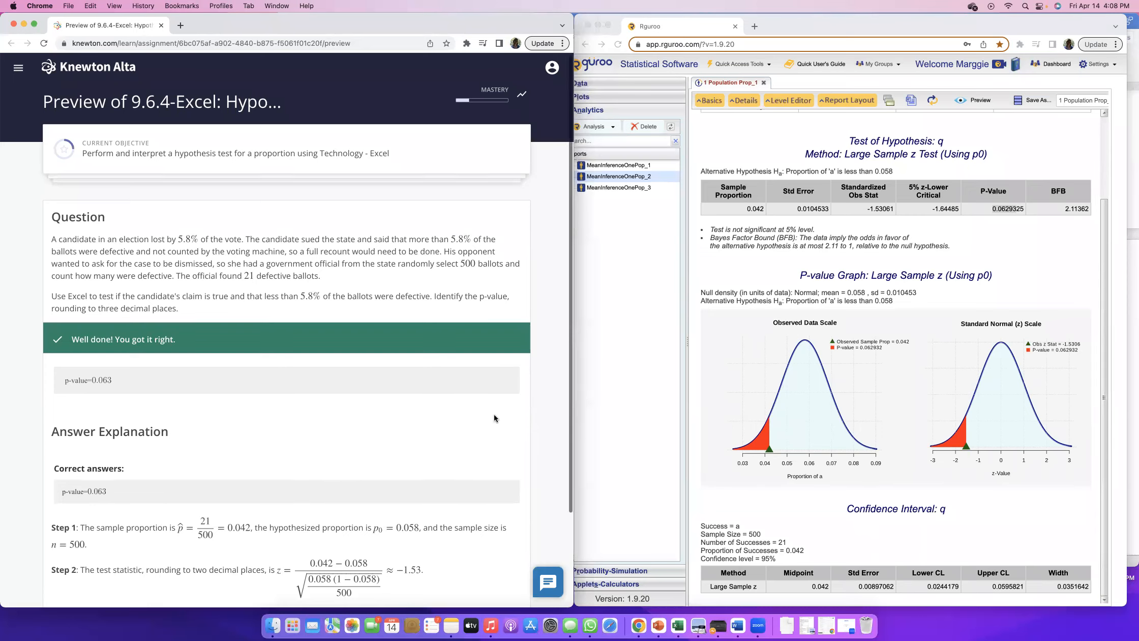
{"action": "scroll", "coordinate": [494, 414], "scroll_direction": "down", "scroll_amount": 3}
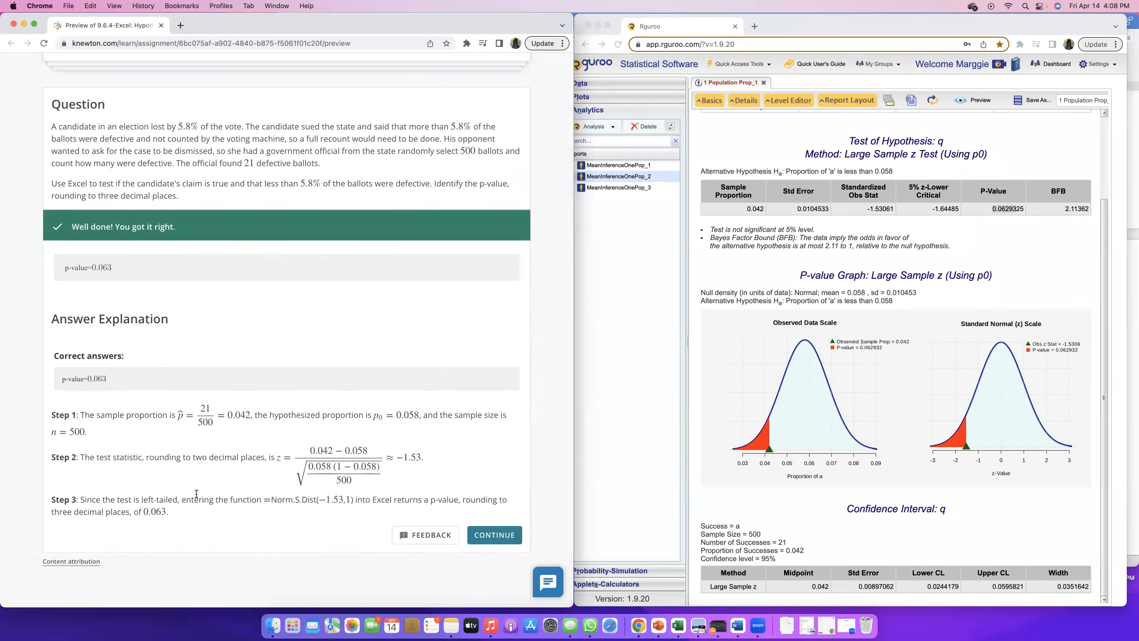
{"action": "left_click", "coordinate": [496, 536]}
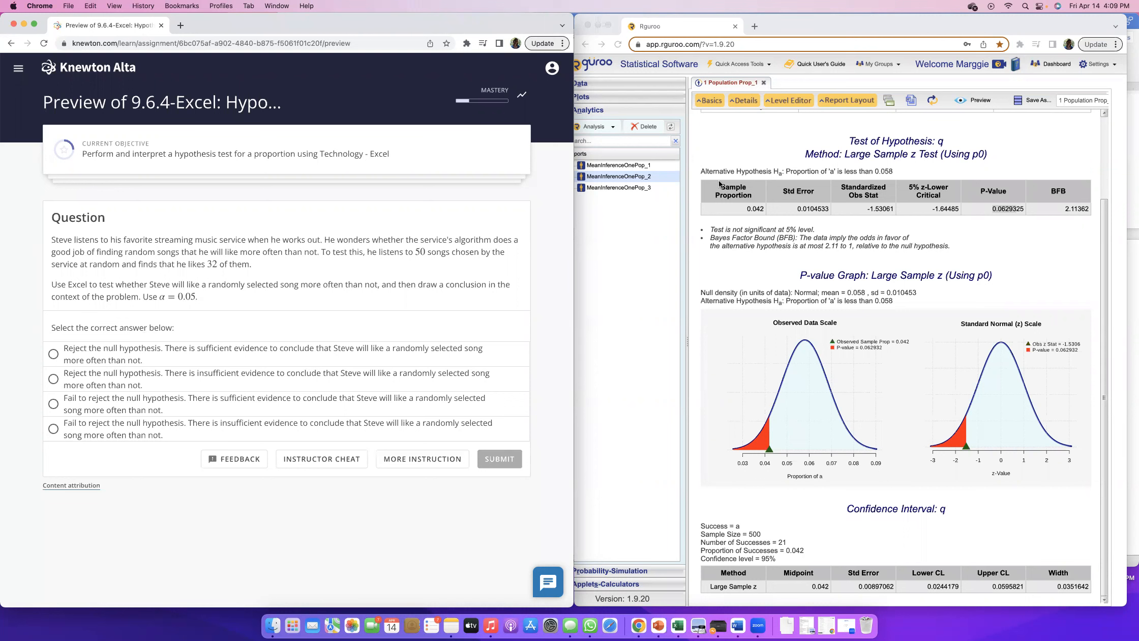
Create a new one-population proportion inference analysis
{"action": "left_click", "coordinate": [702, 134]}
{"action": "left_click_drag", "start_coordinate": [604, 176], "coordinate": [598, 204]}
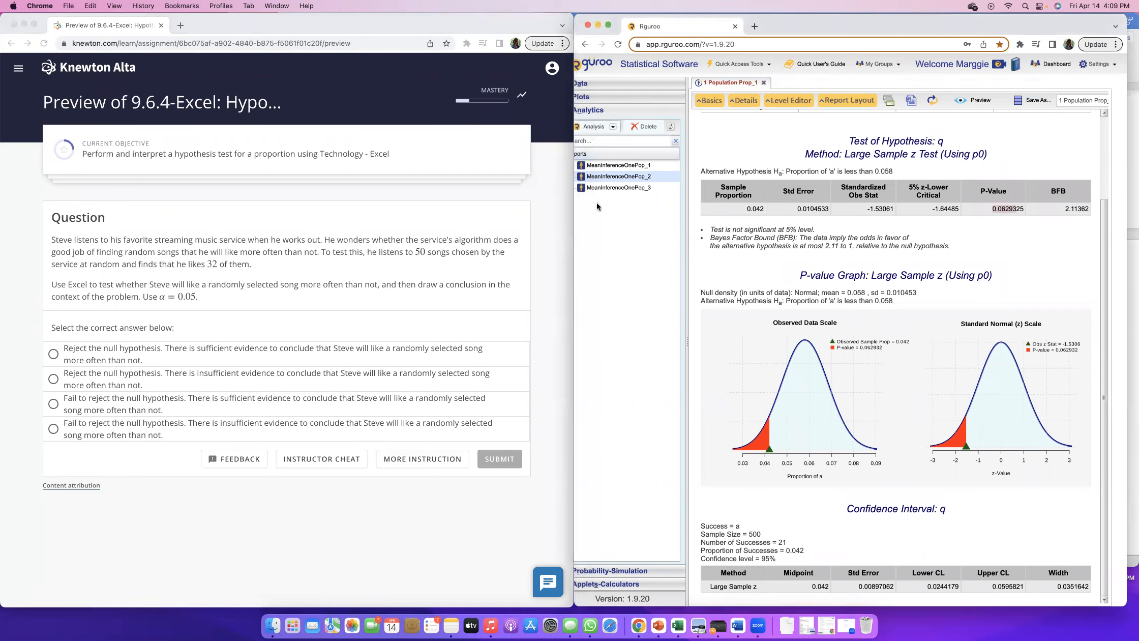
{"action": "left_click", "coordinate": [612, 129]}
{"action": "mouse_move", "coordinate": [614, 144]}
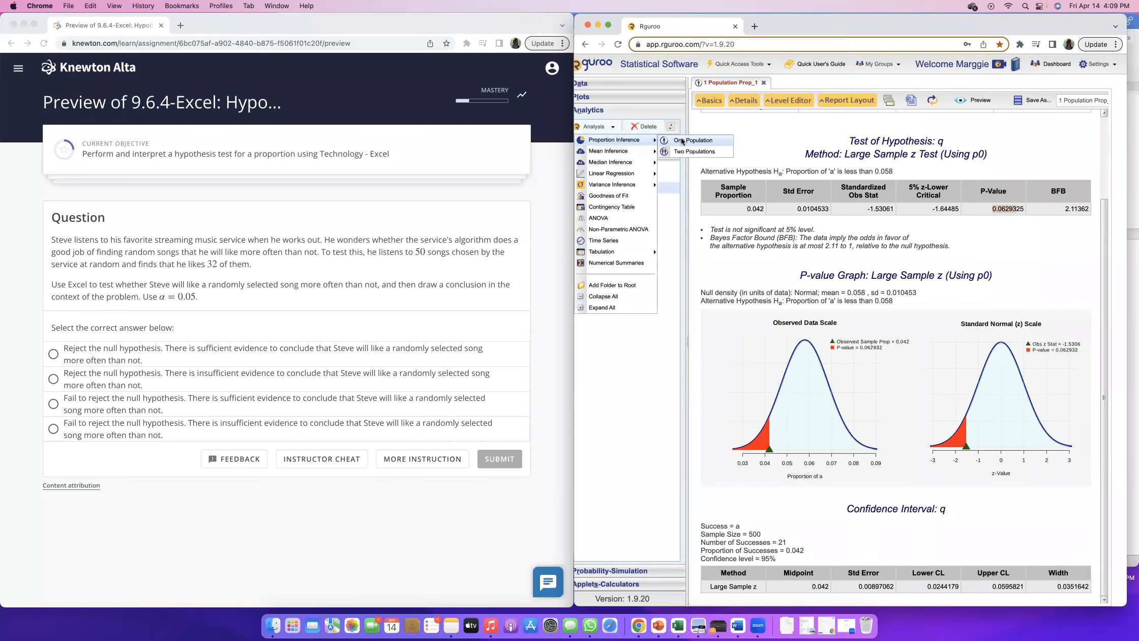
{"action": "left_click", "coordinate": [683, 142]}
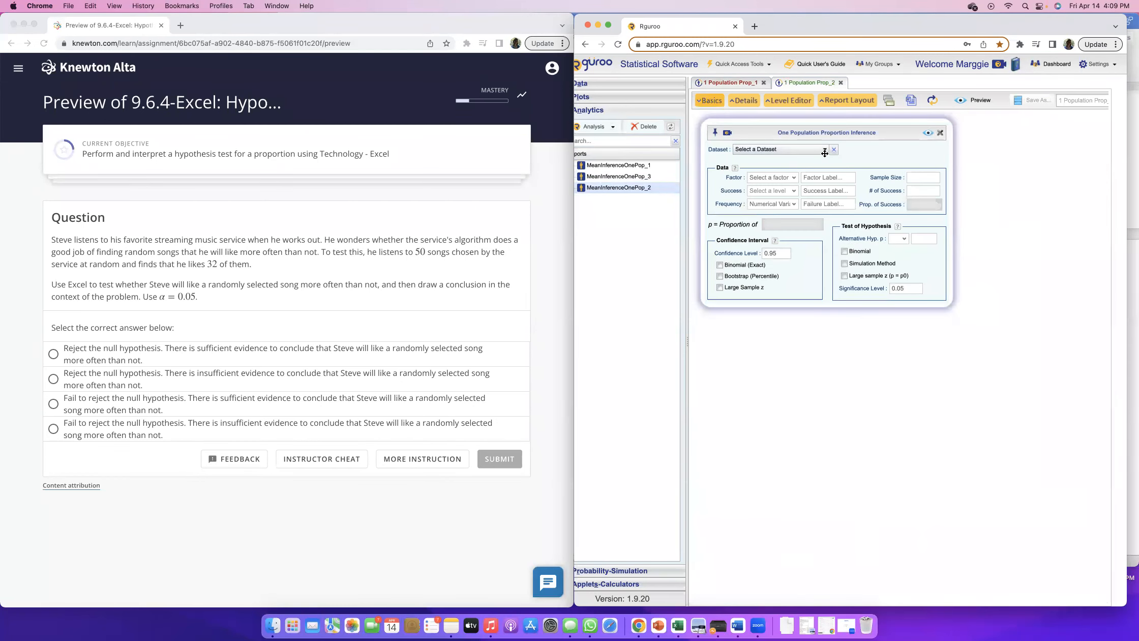
Enter a sample size of 50 and 32 successes in the new analysis
{"action": "left_click", "coordinate": [918, 174]}
{"action": "type", "text": "50"}
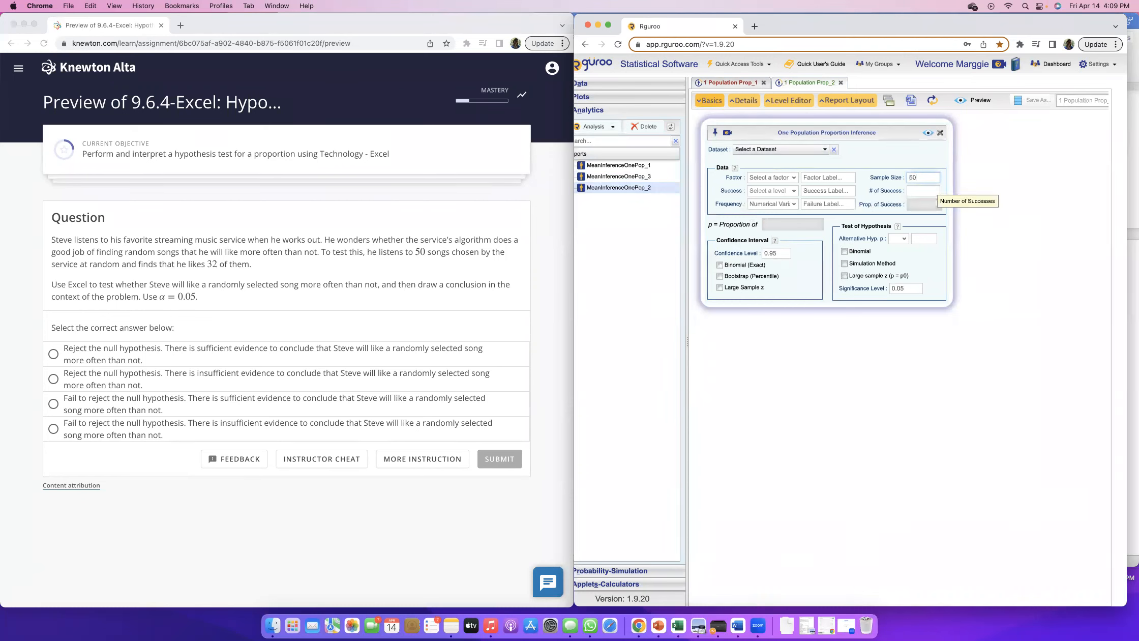
{"action": "left_click", "coordinate": [924, 189]}
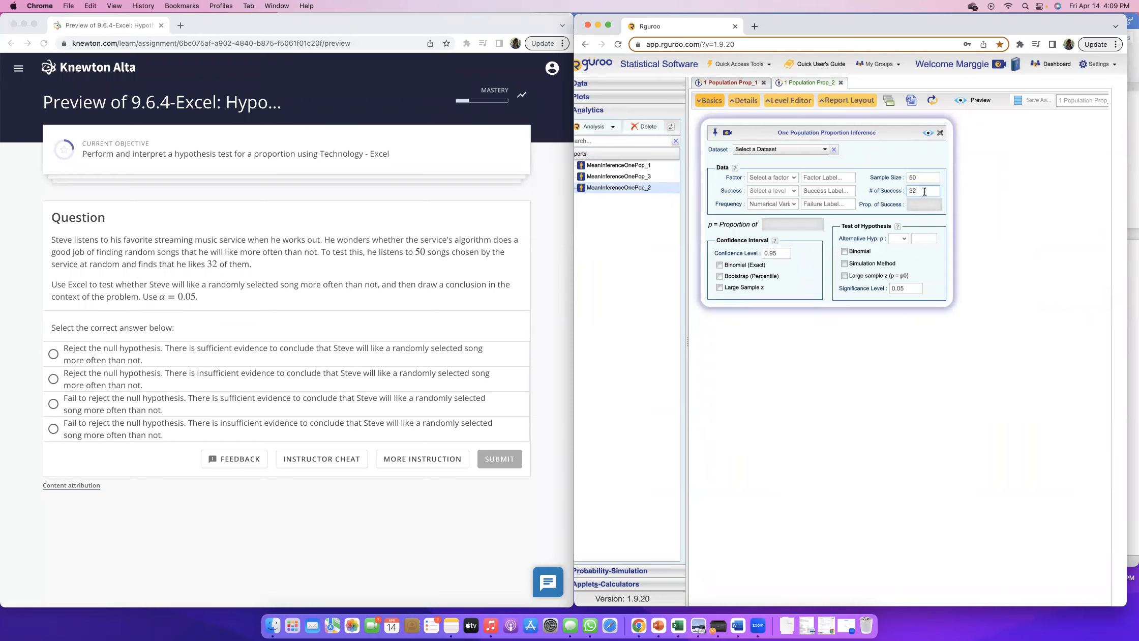
{"action": "key", "text": "Tab"}
{"action": "left_click", "coordinate": [925, 205]}
Set the alternative hypothesis to p > .50 for the liked songs
{"action": "left_click", "coordinate": [899, 238]}
{"action": "left_click", "coordinate": [900, 264]}
{"action": "left_click", "coordinate": [922, 239]}
Reread the question's wording about liking a randomly selected song more often than not
{"action": "left_click", "coordinate": [265, 333]}
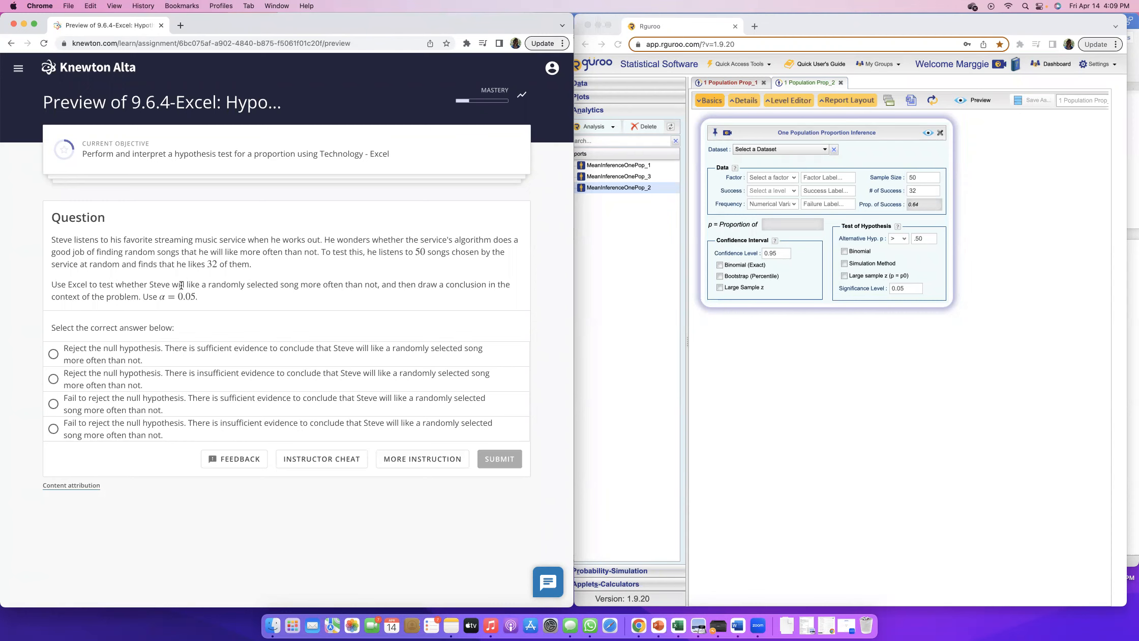
{"action": "left_click_drag", "start_coordinate": [190, 286], "coordinate": [280, 287]}
{"action": "left_click", "coordinate": [283, 290]}
{"action": "left_click_drag", "start_coordinate": [187, 286], "coordinate": [379, 285]}
{"action": "left_click", "coordinate": [299, 285]}
{"action": "left_click", "coordinate": [324, 283]}
{"action": "left_click_drag", "start_coordinate": [300, 285], "coordinate": [379, 285]}
{"action": "left_click", "coordinate": [267, 288]}
Enable the large sample z test for the song proportion hypothesis
{"action": "left_click", "coordinate": [928, 238]}
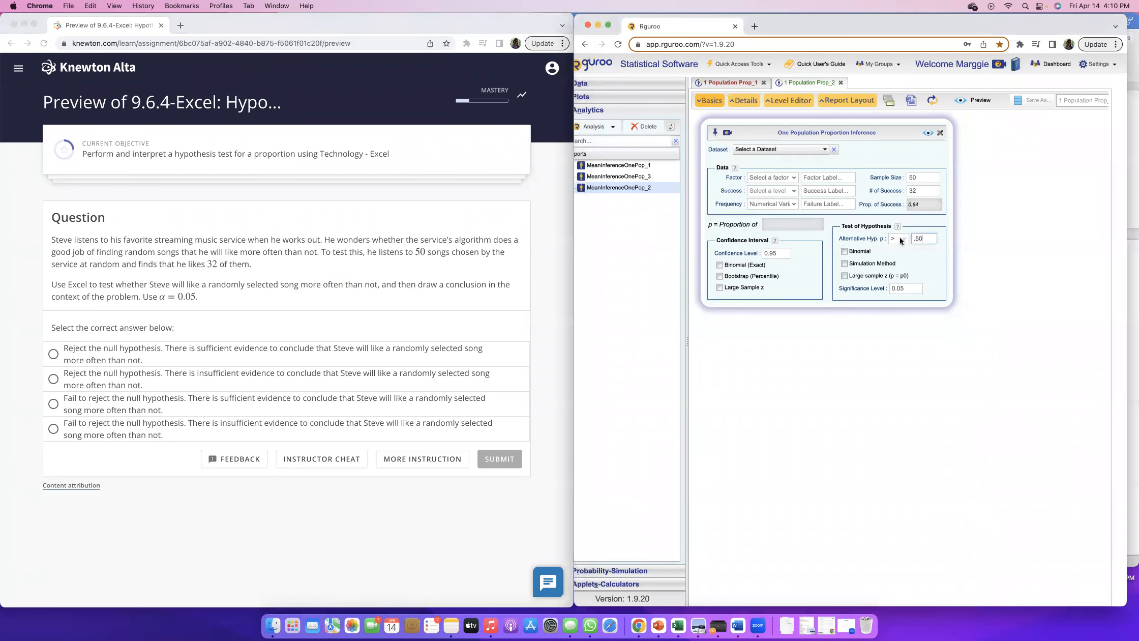
{"action": "left_click", "coordinate": [895, 237]}
{"action": "left_click", "coordinate": [845, 276]}
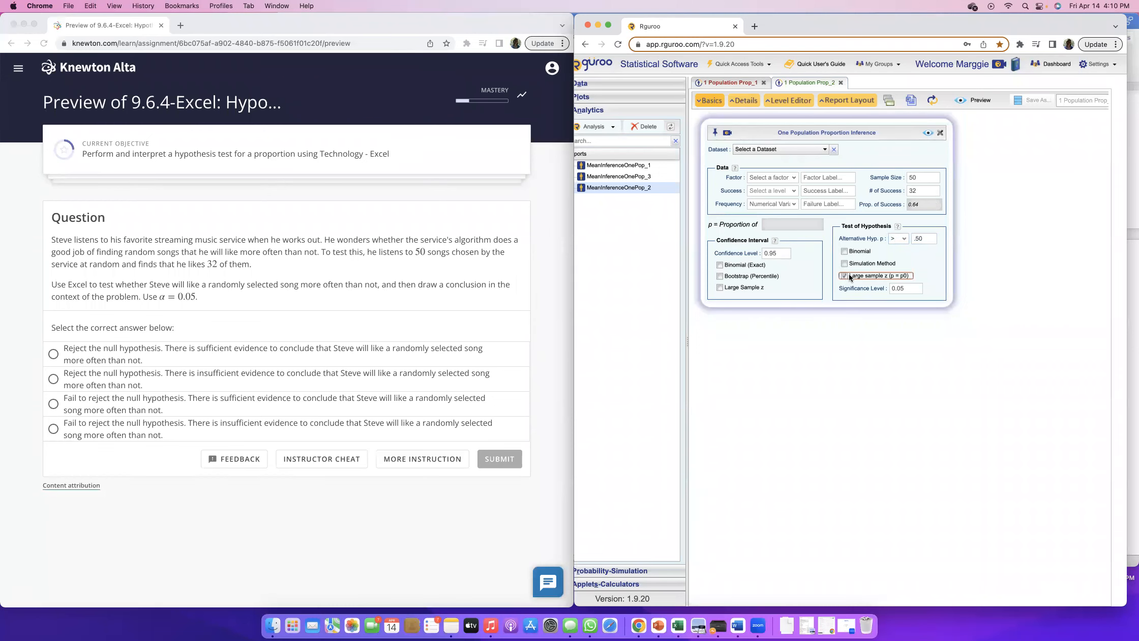
Label the factor a, the success q and the failure z, and generate the report for the songs test
{"action": "left_click", "coordinate": [928, 132]}
{"action": "left_click", "coordinate": [849, 350]}
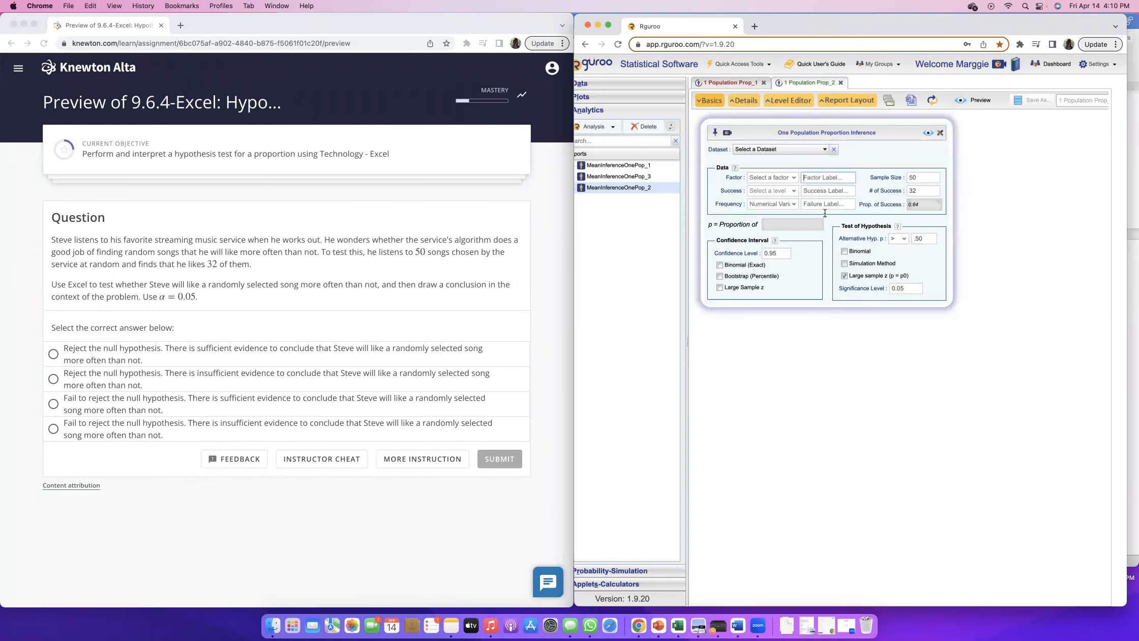
{"action": "left_click", "coordinate": [823, 174]}
{"action": "type", "text": "a"}
{"action": "left_click", "coordinate": [827, 191]}
{"action": "type", "text": "q"}
{"action": "left_click", "coordinate": [825, 203]}
{"action": "type", "text": "z"}
{"action": "left_click", "coordinate": [859, 173]}
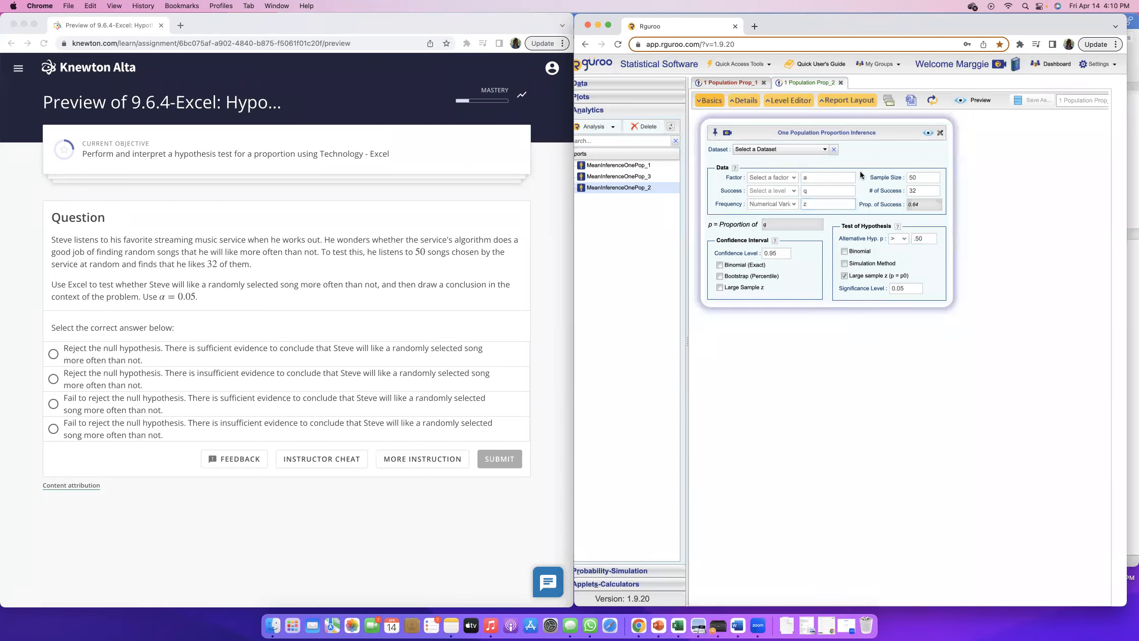
{"action": "left_click", "coordinate": [928, 133]}
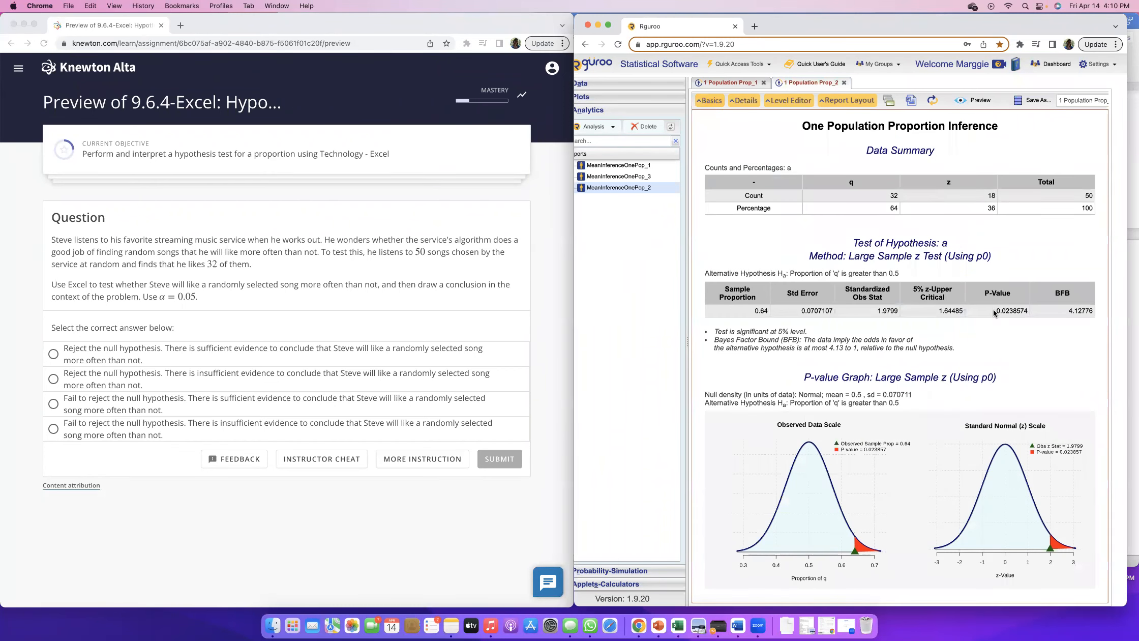
Check the P-Value, then answer that the null hypothesis is rejected with sufficient evidence, submit it and view the explanation
{"action": "left_click_drag", "start_coordinate": [1014, 311], "coordinate": [1020, 310]}
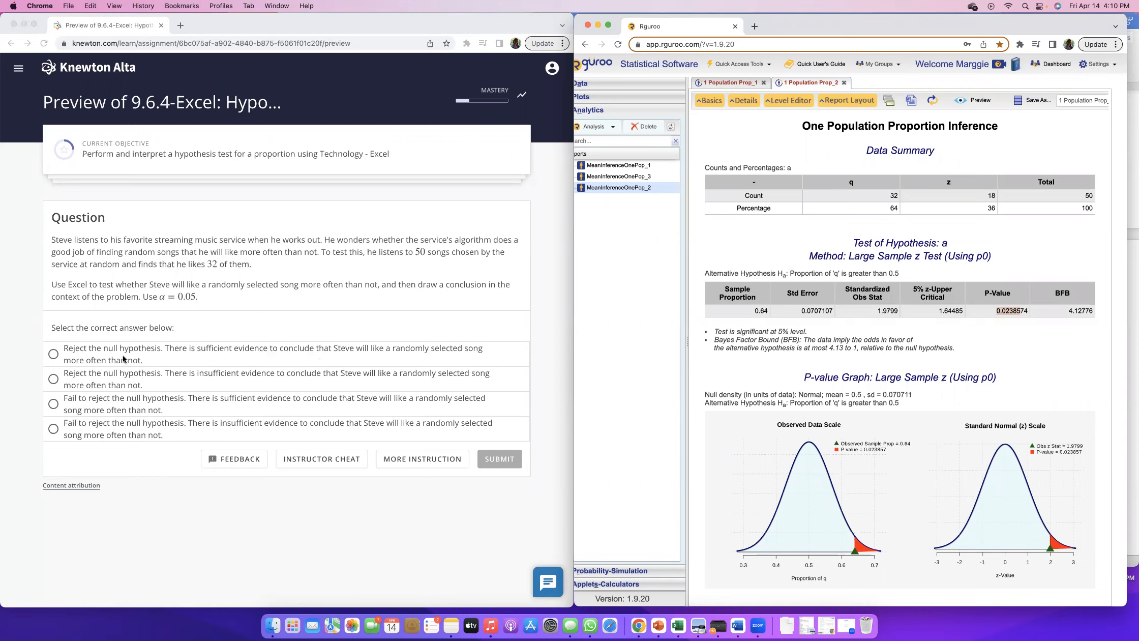
{"action": "left_click", "coordinate": [54, 354]}
{"action": "left_click", "coordinate": [495, 460]}
{"action": "scroll", "coordinate": [479, 379], "scroll_direction": "down", "scroll_amount": 2}
{"action": "scroll", "coordinate": [479, 382], "scroll_direction": "down", "scroll_amount": 3}
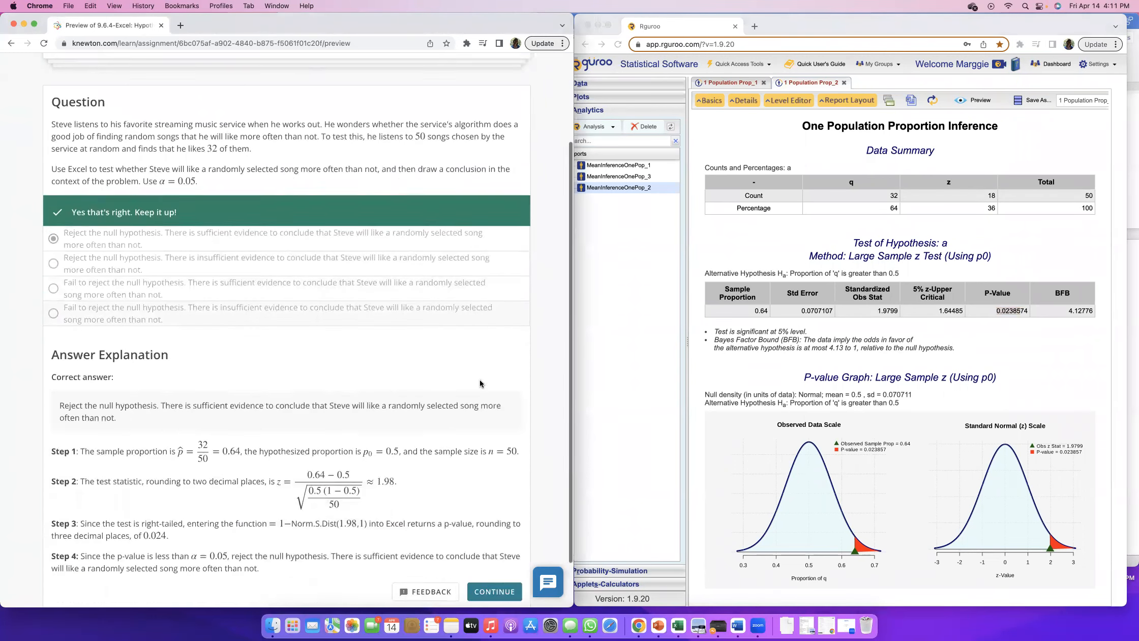
Continue to the next question and read the problem about weekday grocery shoppers who shop most on Fridays
{"action": "scroll", "coordinate": [479, 382], "scroll_direction": "up", "scroll_amount": 4}
{"action": "scroll", "coordinate": [480, 379], "scroll_direction": "down", "scroll_amount": 5}
{"action": "left_click", "coordinate": [493, 531]}
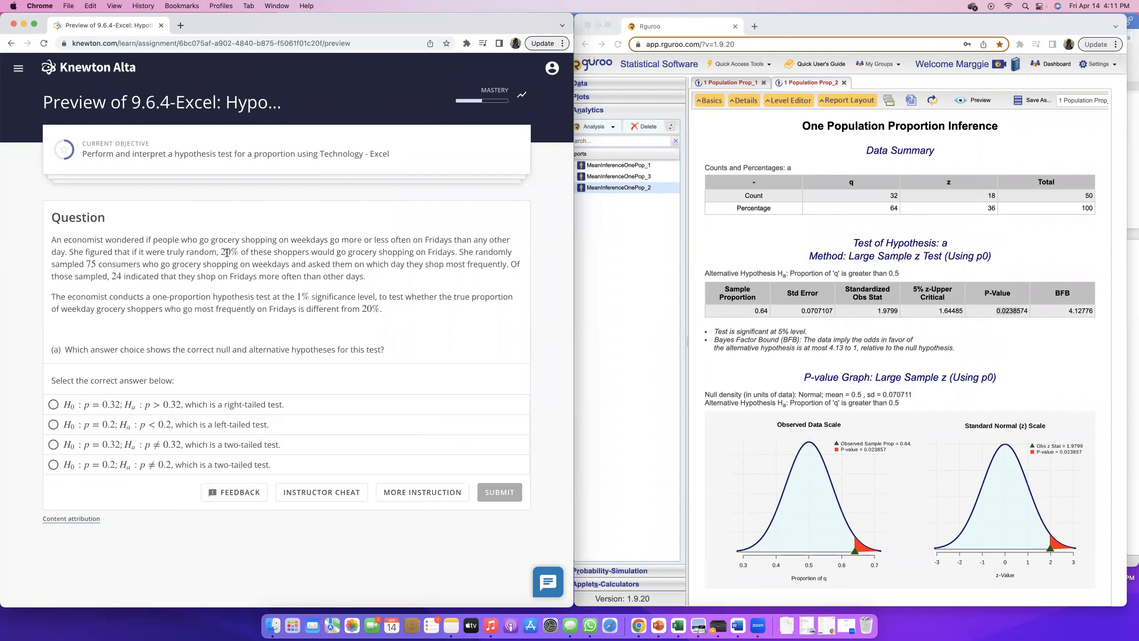
{"action": "scroll", "coordinate": [476, 260], "scroll_direction": "down", "scroll_amount": 1}
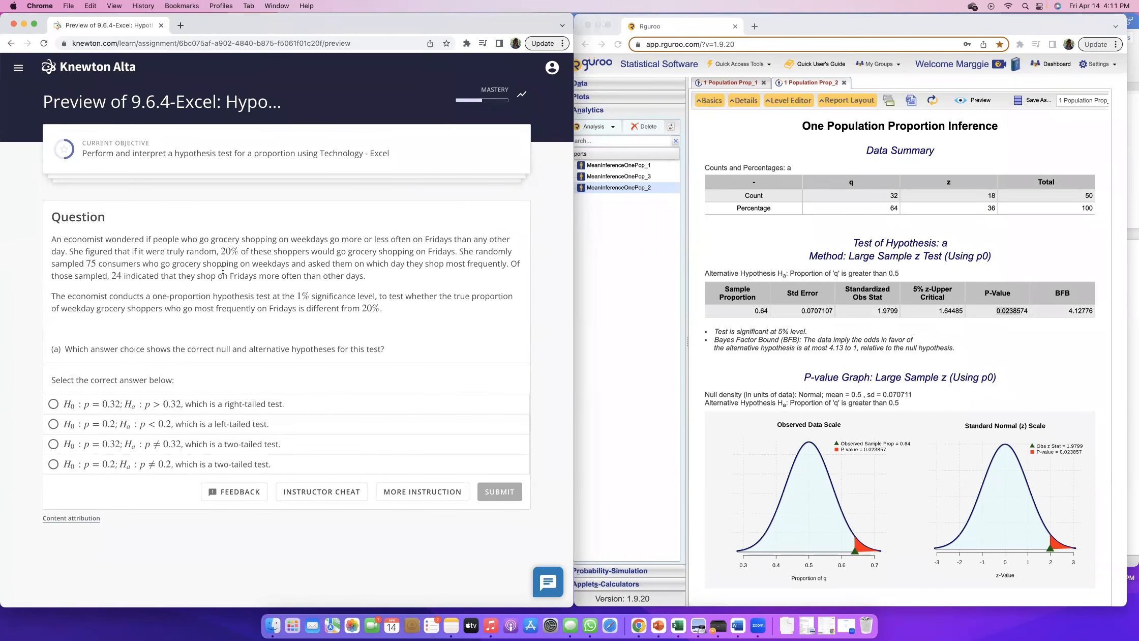
{"action": "scroll", "coordinate": [295, 268], "scroll_direction": "up", "scroll_amount": 1}
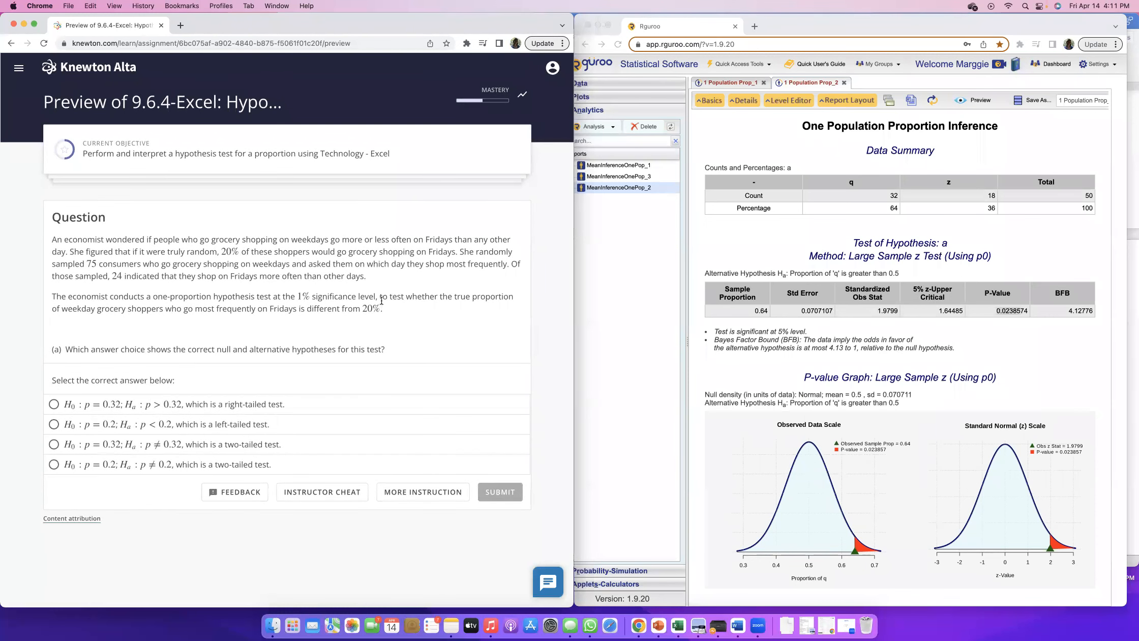
Answer part (a) with H0: p = 0.2; Ha: p ≠ 0.2, a two-tailed test, submit it and view the explanation
{"action": "left_click_drag", "start_coordinate": [381, 298], "coordinate": [381, 311]}
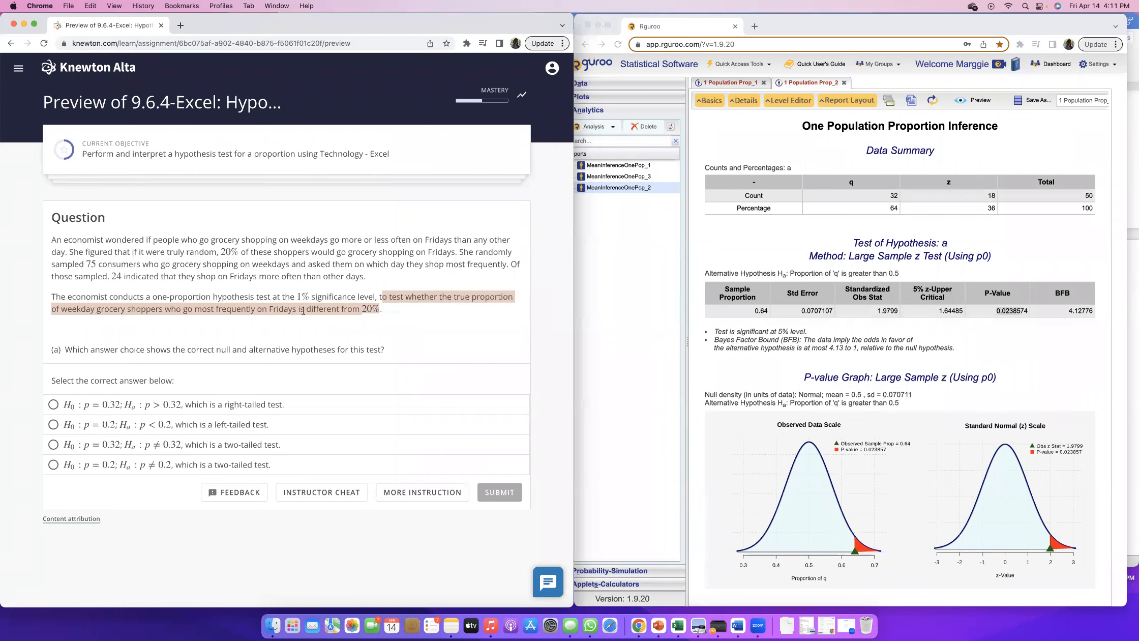
{"action": "left_click_drag", "start_coordinate": [299, 311], "coordinate": [381, 310]}
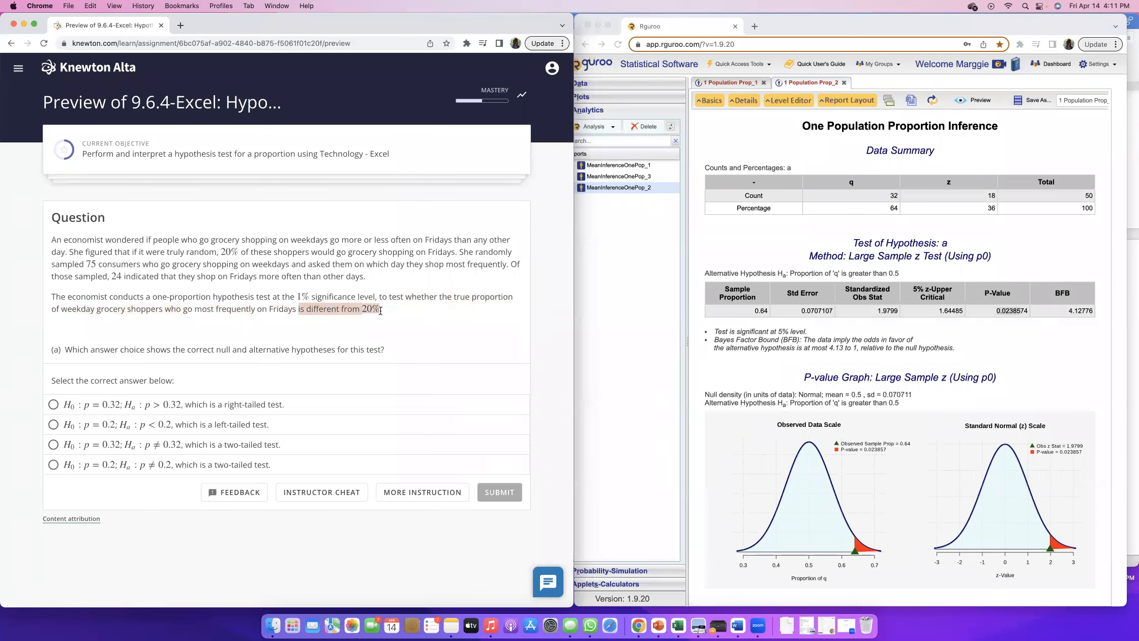
{"action": "left_click", "coordinate": [53, 465]}
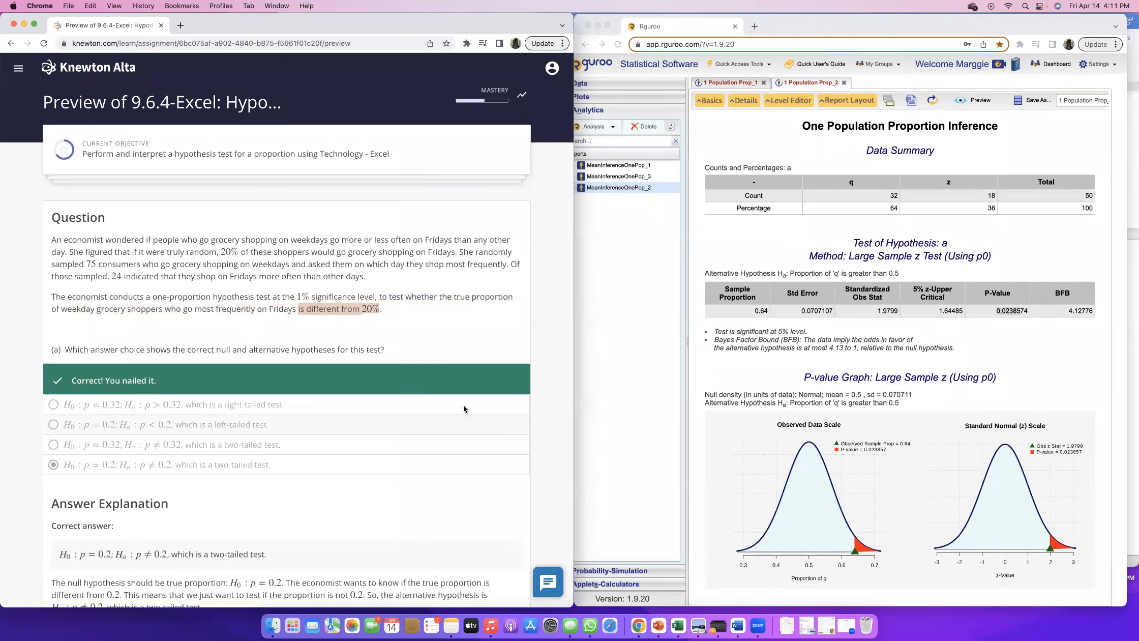
{"action": "scroll", "coordinate": [454, 389], "scroll_direction": "down", "scroll_amount": 2}
{"action": "scroll", "coordinate": [454, 390], "scroll_direction": "up", "scroll_amount": 1}
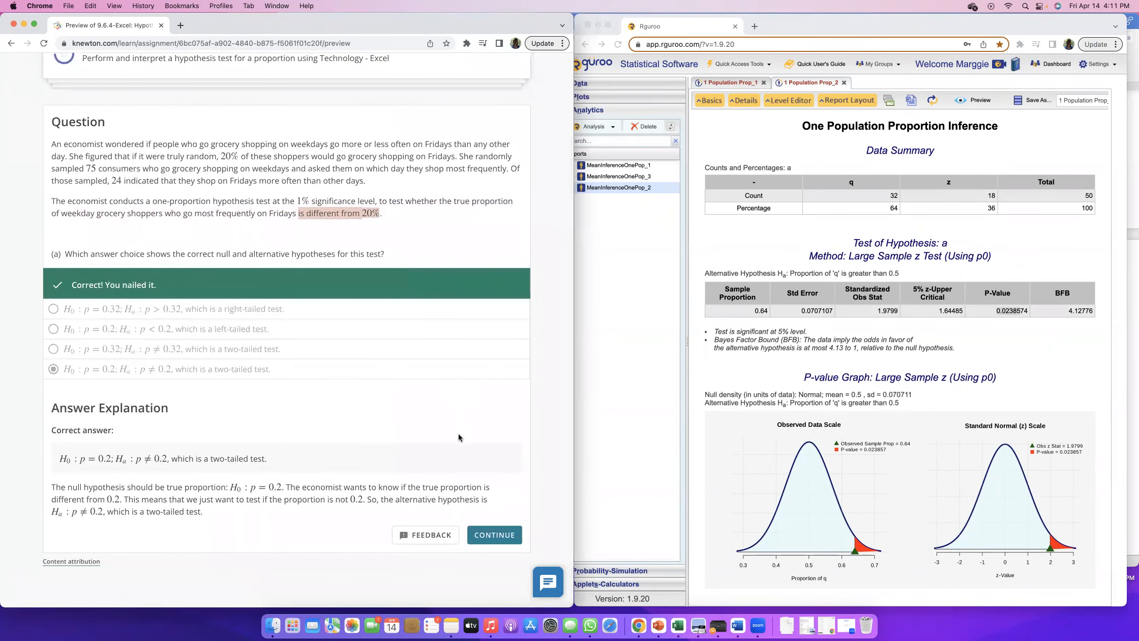
Continue to part (b) and start a new one-population proportion inference in Rguroo
{"action": "left_click", "coordinate": [497, 536]}
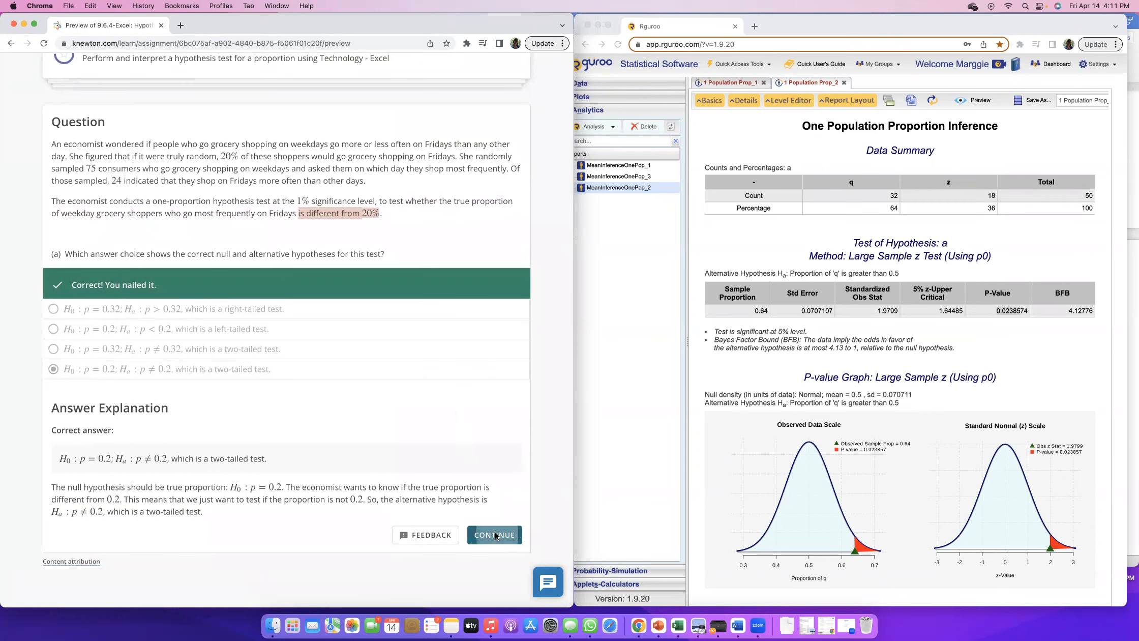
{"action": "scroll", "coordinate": [196, 224], "scroll_direction": "down", "scroll_amount": 6}
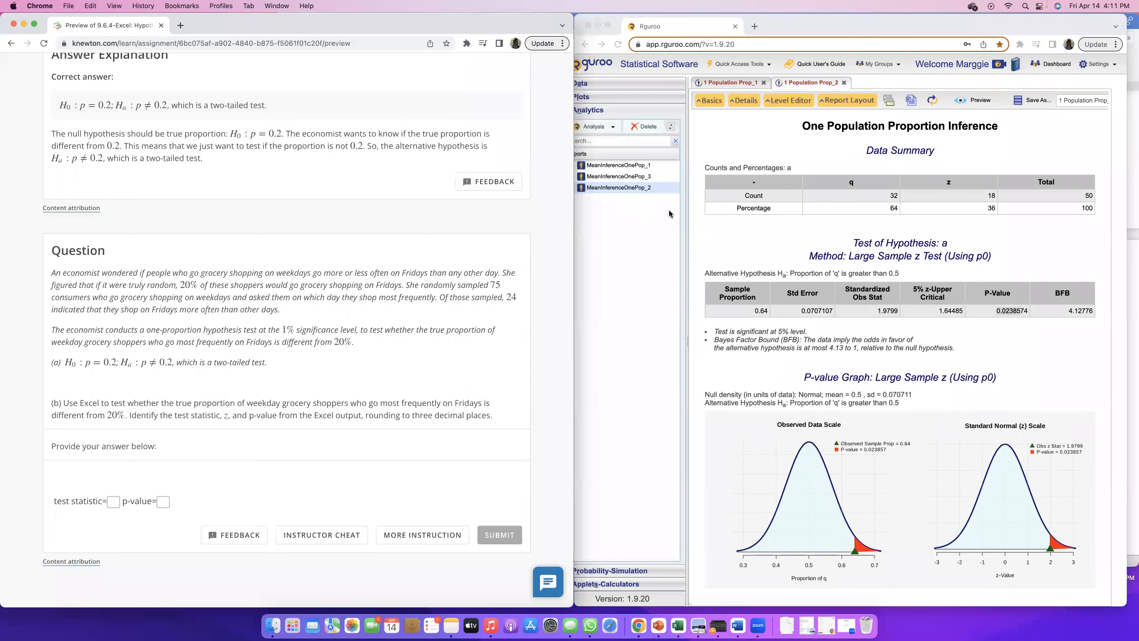
{"action": "left_click", "coordinate": [604, 133]}
{"action": "left_click", "coordinate": [612, 126]}
{"action": "mouse_move", "coordinate": [631, 139]}
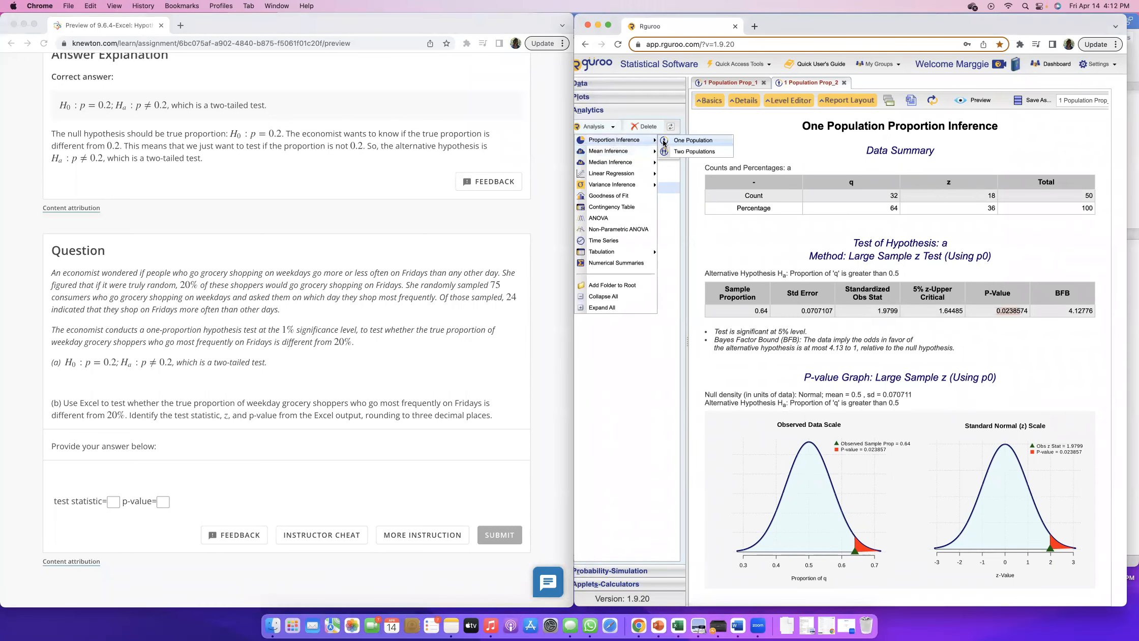
{"action": "left_click", "coordinate": [685, 141]}
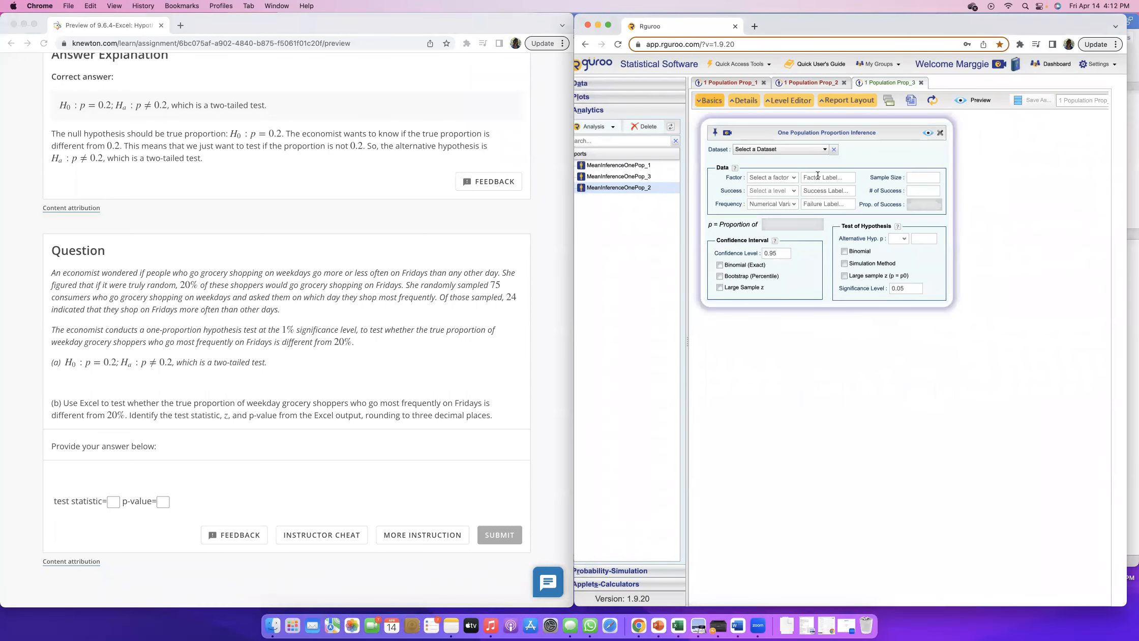
Enter a sample size of 75 and 24 successes for the grocery shopper data
{"action": "left_click", "coordinate": [477, 291]}
{"action": "left_click", "coordinate": [931, 176]}
{"action": "left_click", "coordinate": [930, 176]}
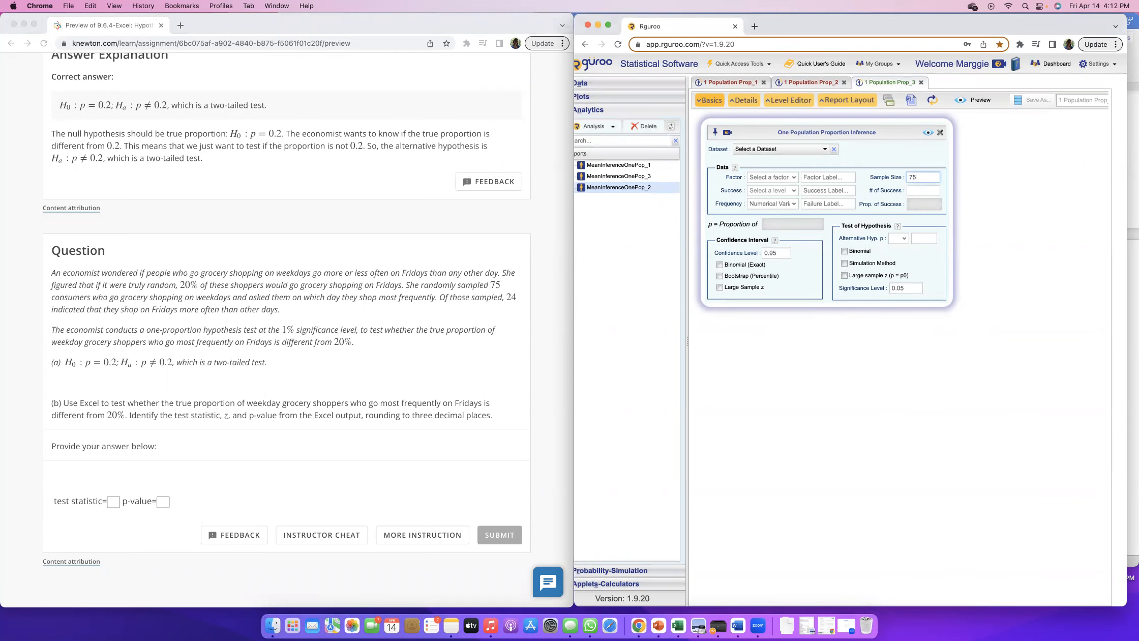
{"action": "left_click", "coordinate": [922, 189]}
{"action": "type", "text": "24"}
{"action": "left_click", "coordinate": [836, 180]}
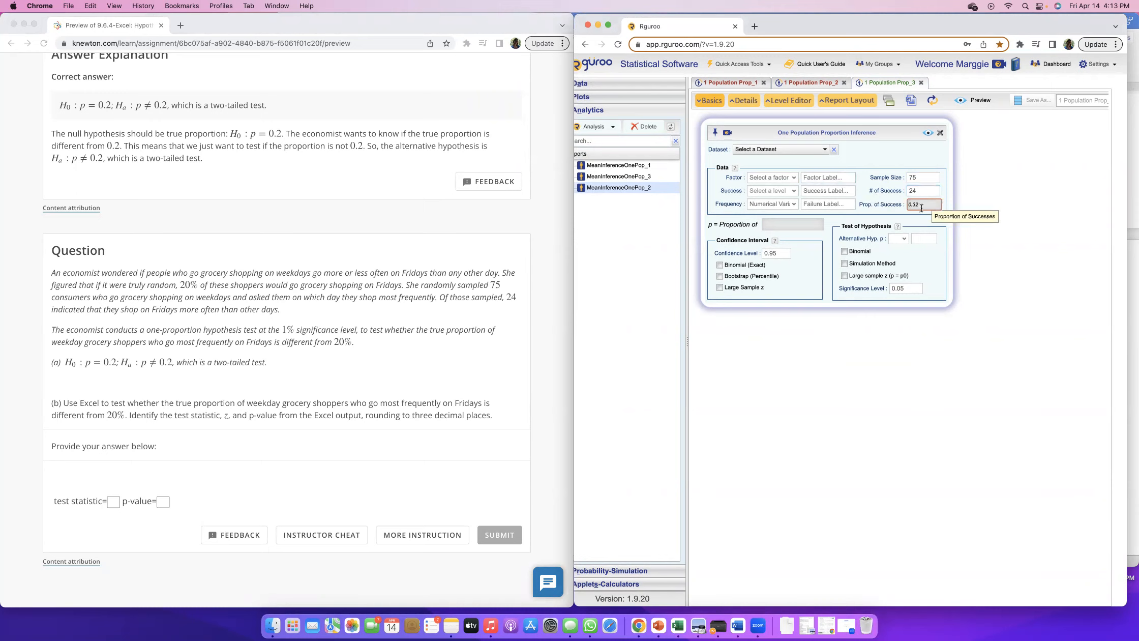
Set the alternative hypothesis to p != .20 and enable the large sample z test
{"action": "left_click_drag", "start_coordinate": [145, 363], "coordinate": [265, 365]}
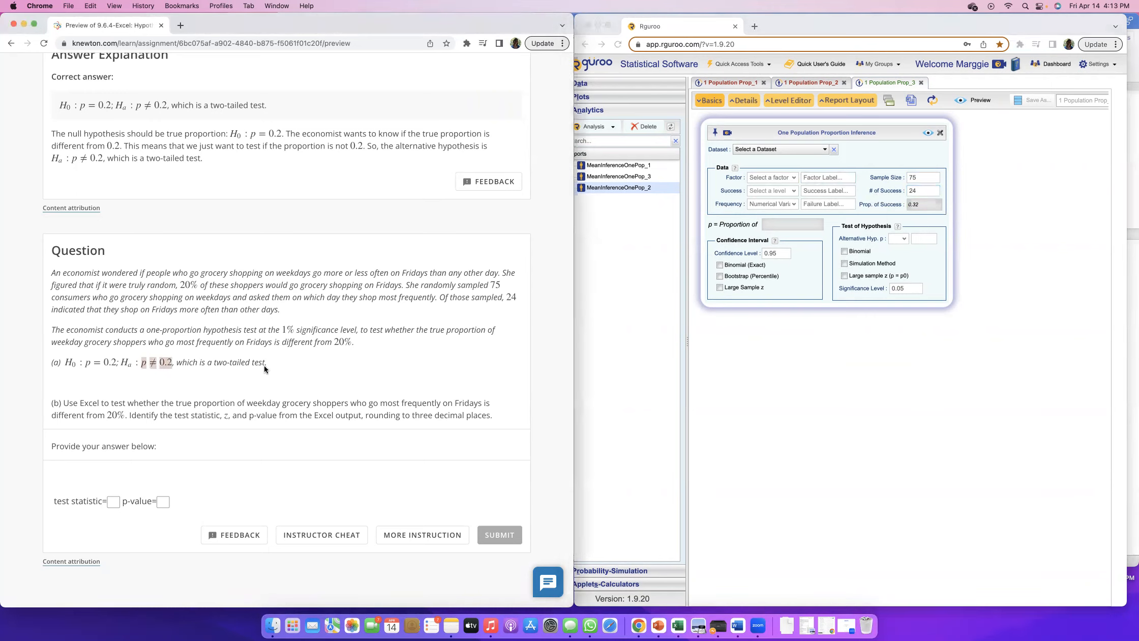
{"action": "left_click", "coordinate": [909, 239]}
{"action": "left_click", "coordinate": [899, 239]}
{"action": "left_click", "coordinate": [898, 268]}
{"action": "left_click", "coordinate": [924, 237]}
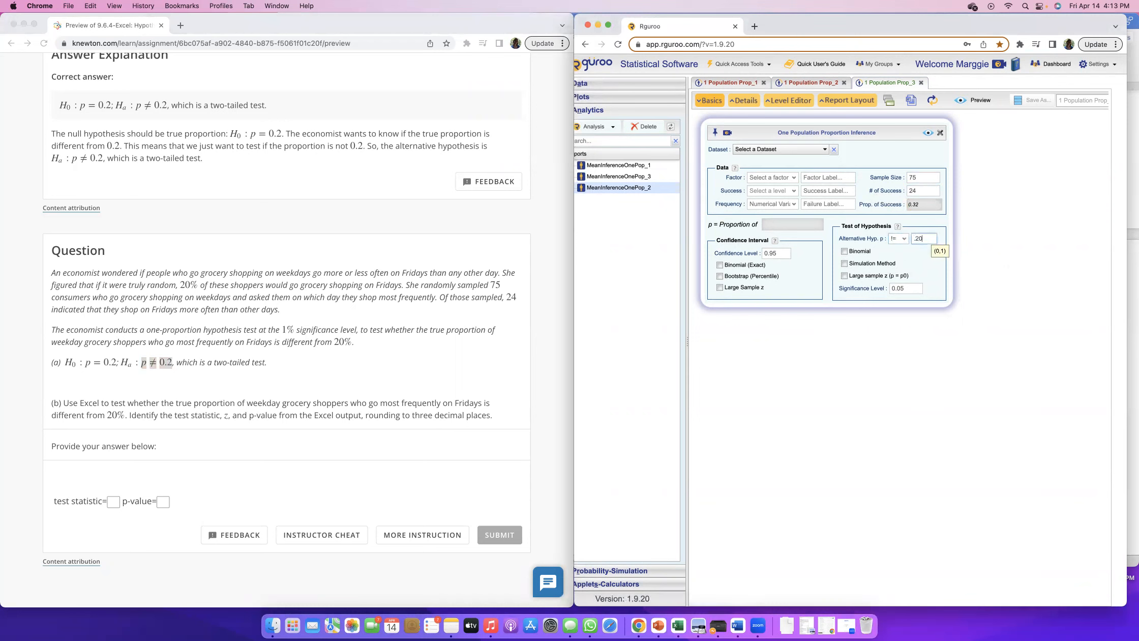
{"action": "left_click", "coordinate": [844, 275]}
Label the factor q, the success a and the failure z, and generate the report for the grocery shoppers test
{"action": "type", "text": "q"}
{"action": "left_click", "coordinate": [809, 191]}
{"action": "type", "text": "a"}
{"action": "left_click", "coordinate": [812, 205]}
{"action": "type", "text": "z"}
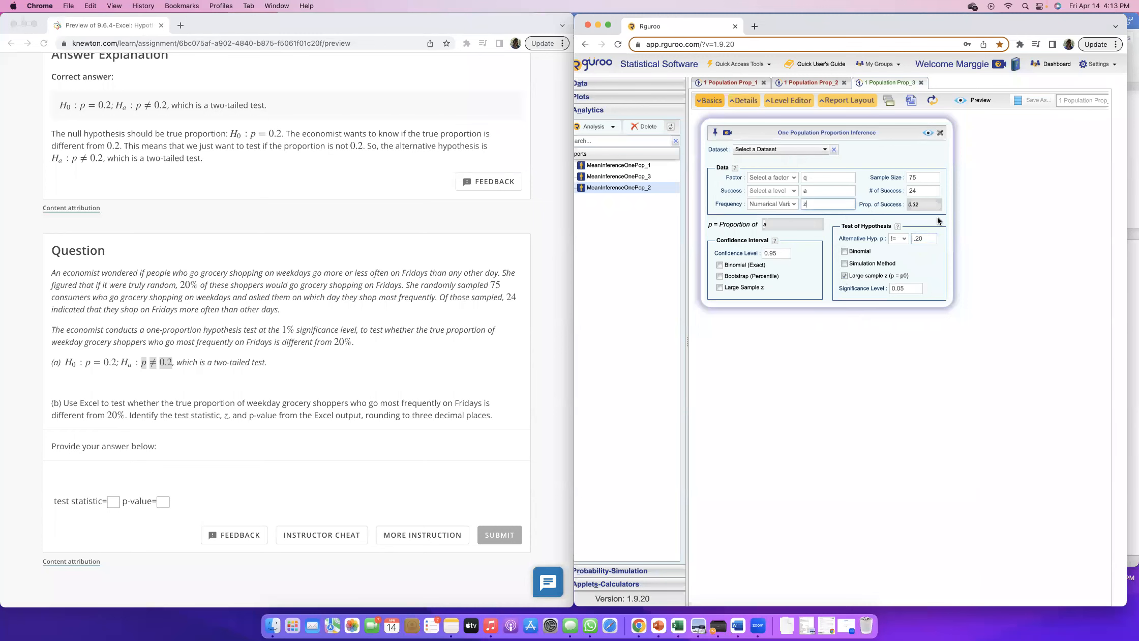
{"action": "left_click", "coordinate": [928, 133]}
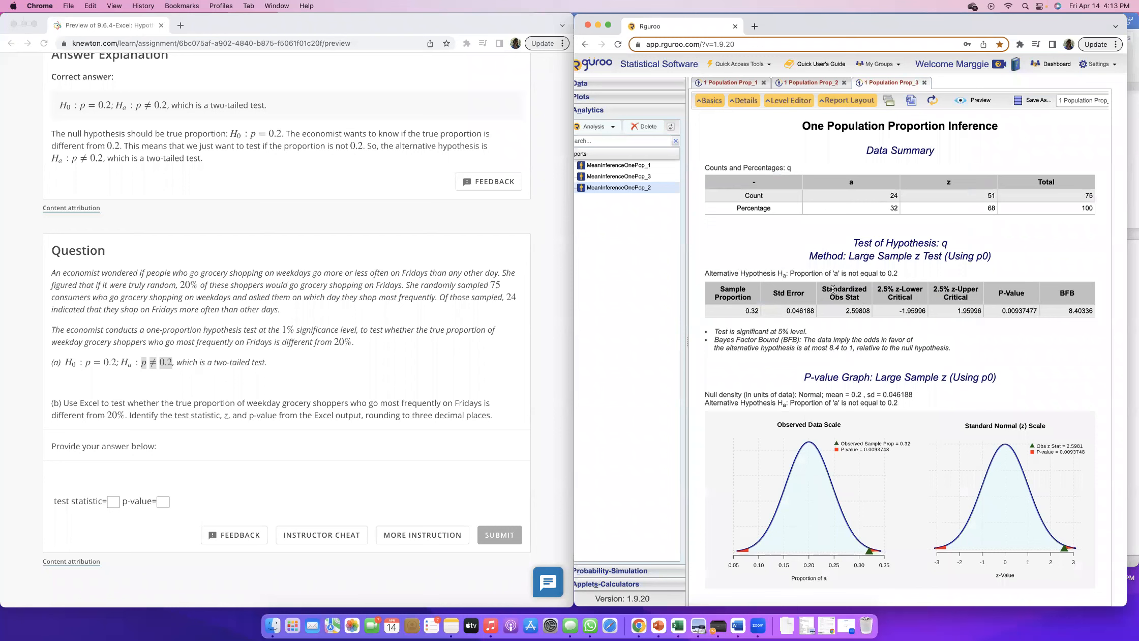
Locate the standardized observed statistic in the report and enter 2.598 as the test statistic in part (b)
{"action": "left_click_drag", "start_coordinate": [844, 311], "coordinate": [861, 312]}
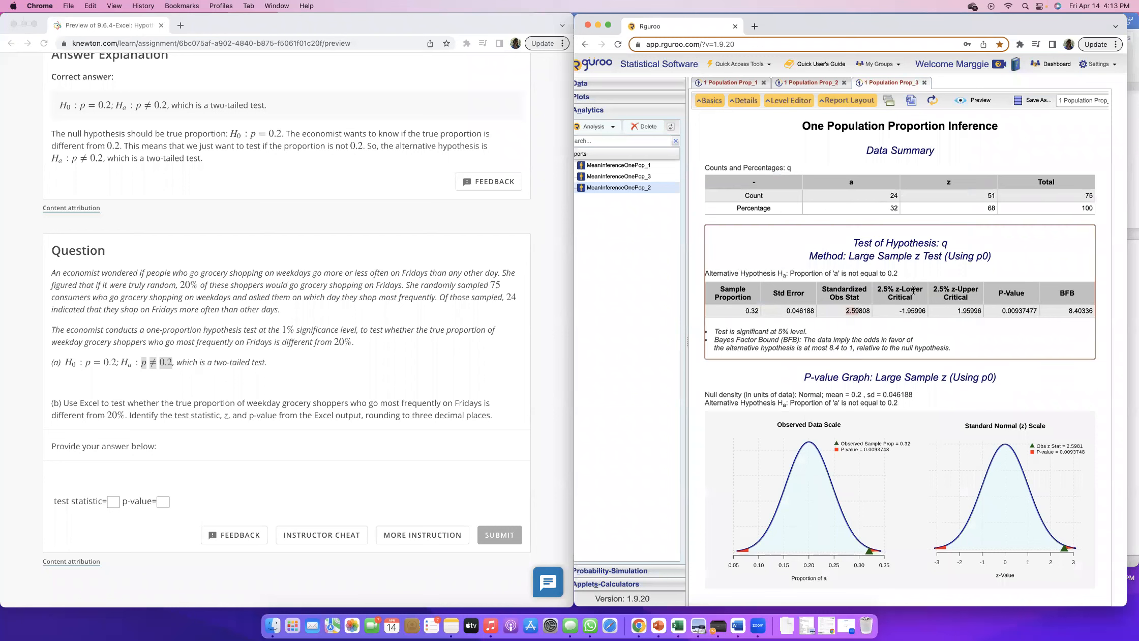
{"action": "left_click", "coordinate": [849, 310]}
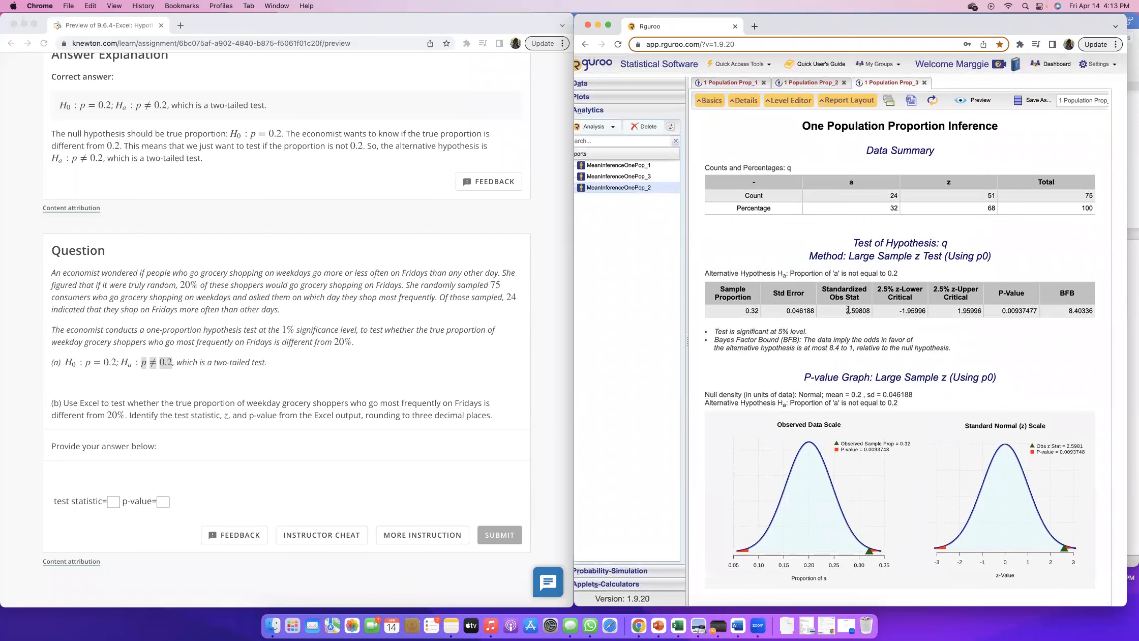
{"action": "left_click", "coordinate": [113, 502]}
{"action": "type", "text": "2.598"}
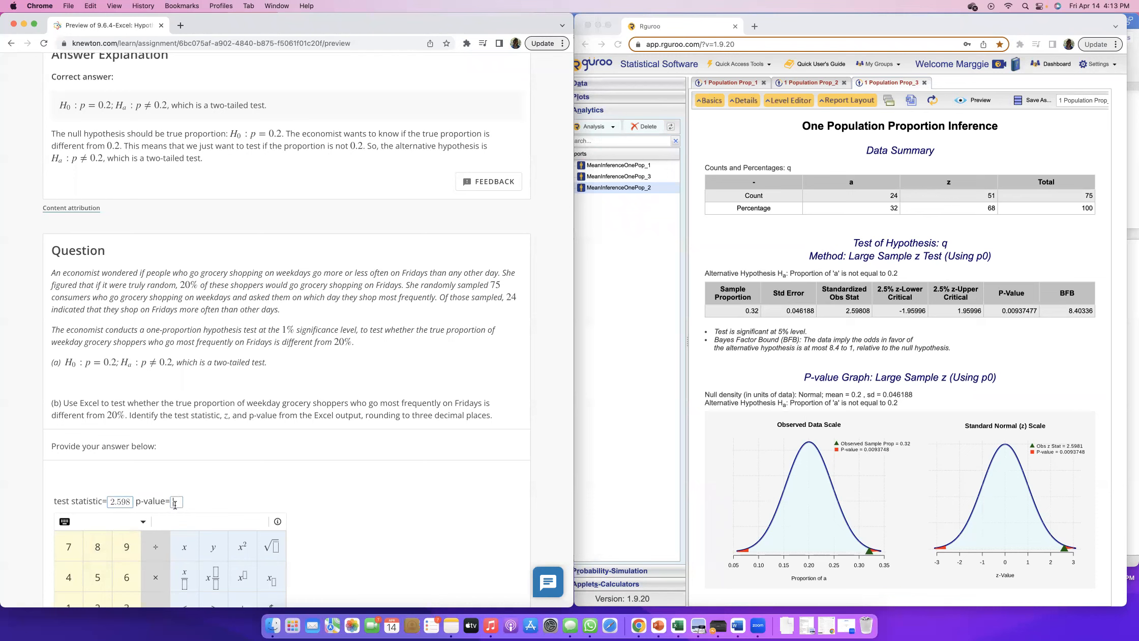
Take the P-Value from the report, enter 0.009 as the p-value in part (b) and submit the answer
{"action": "left_click", "coordinate": [1005, 311]}
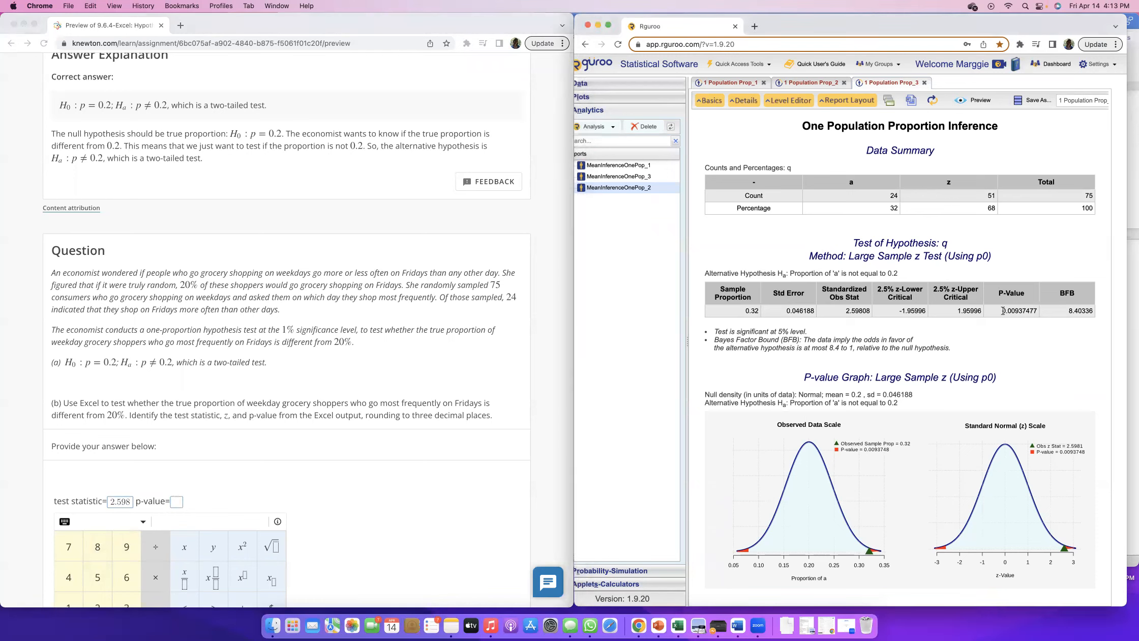
{"action": "left_click_drag", "start_coordinate": [1015, 310], "coordinate": [1030, 310]}
{"action": "left_click", "coordinate": [176, 501]}
{"action": "type", "text": "0.009"}
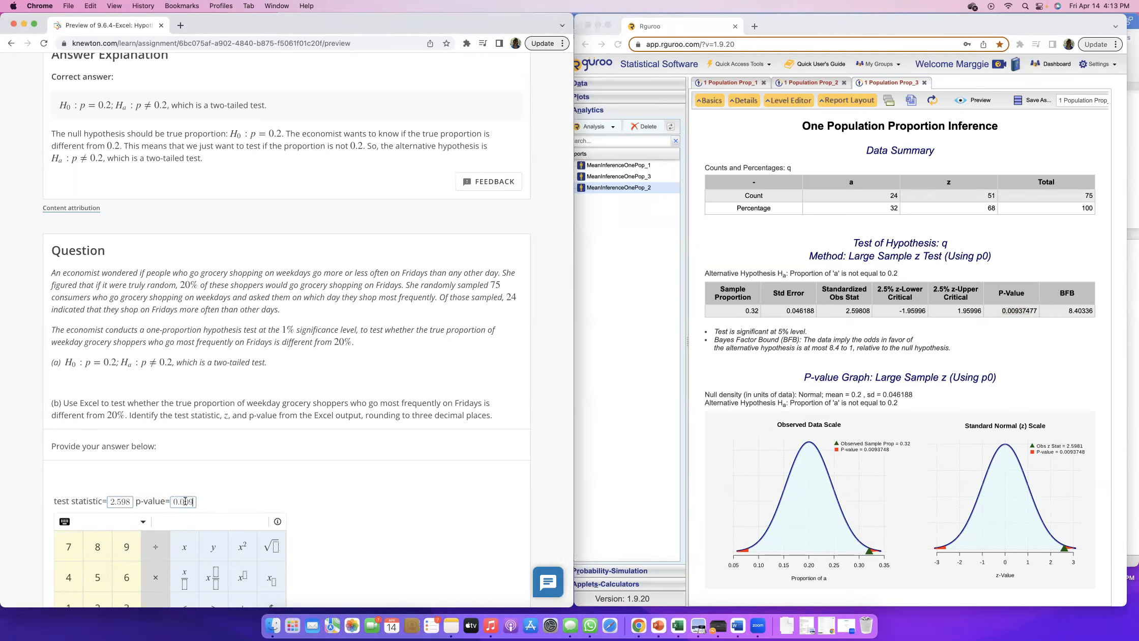
{"action": "left_click", "coordinate": [507, 413]}
{"action": "left_click", "coordinate": [489, 532]}
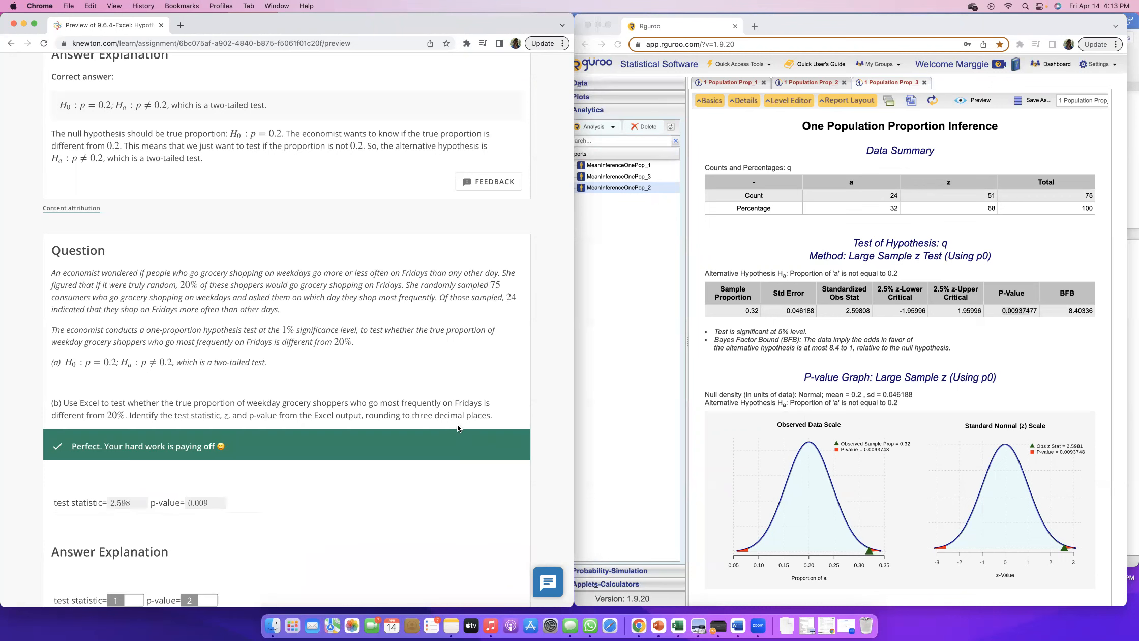
Recheck the standardized observed statistic and P-Value in the report, and continue to part (c) of the question
{"action": "left_click", "coordinate": [834, 293]}
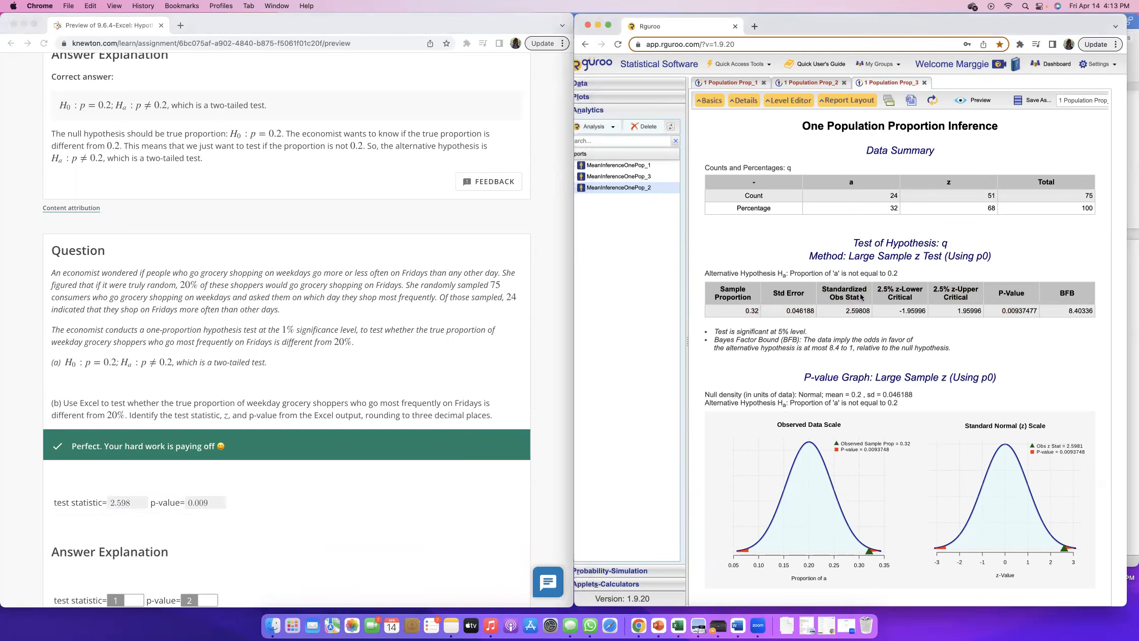
{"action": "left_click_drag", "start_coordinate": [845, 310], "coordinate": [870, 313]}
{"action": "left_click_drag", "start_coordinate": [1002, 310], "coordinate": [1035, 310]}
{"action": "left_click", "coordinate": [262, 474]}
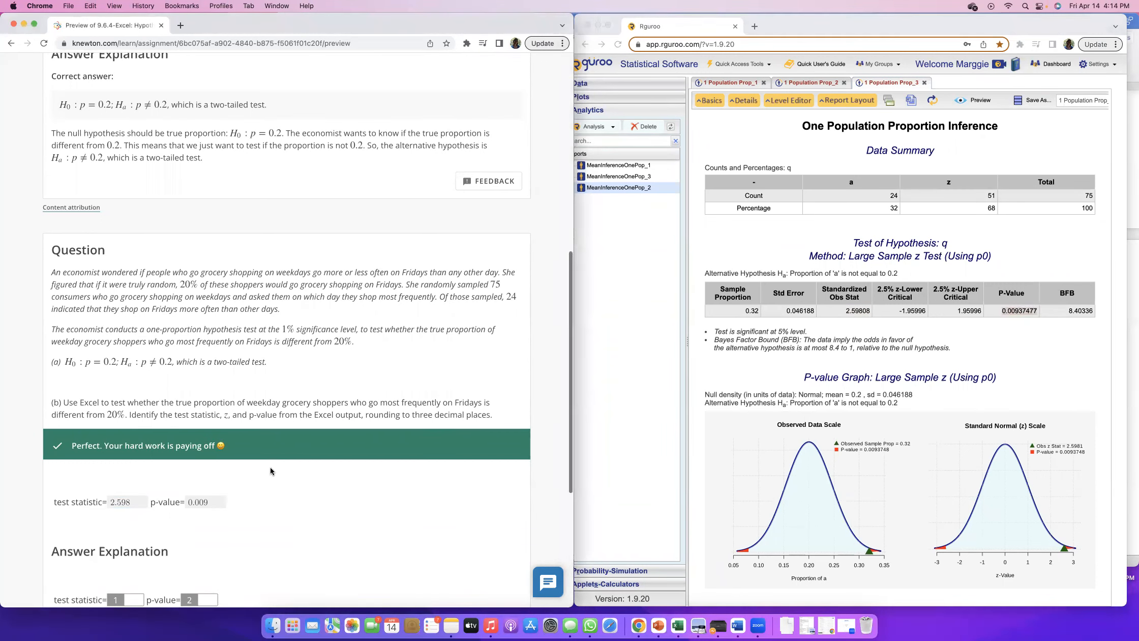
{"action": "scroll", "coordinate": [270, 468], "scroll_direction": "down", "scroll_amount": 5}
{"action": "scroll", "coordinate": [391, 394], "scroll_direction": "down", "scroll_amount": 10}
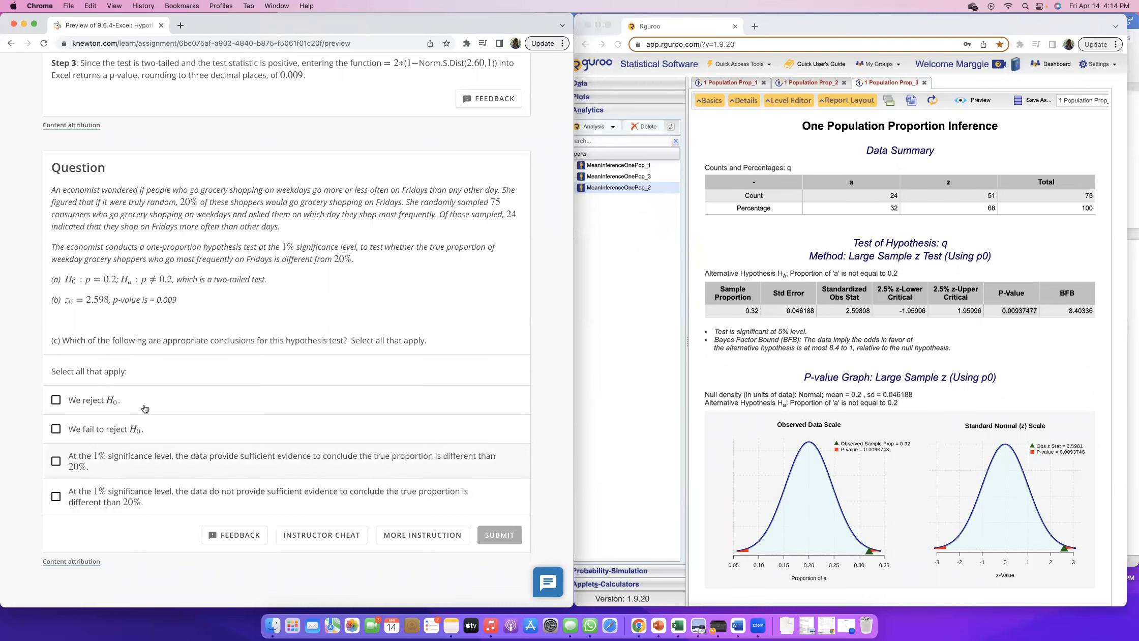
Check the significance level stated in the question, set the test's significance level to 1% and regenerate the report
{"action": "scroll", "coordinate": [282, 327], "scroll_direction": "up", "scroll_amount": 13}
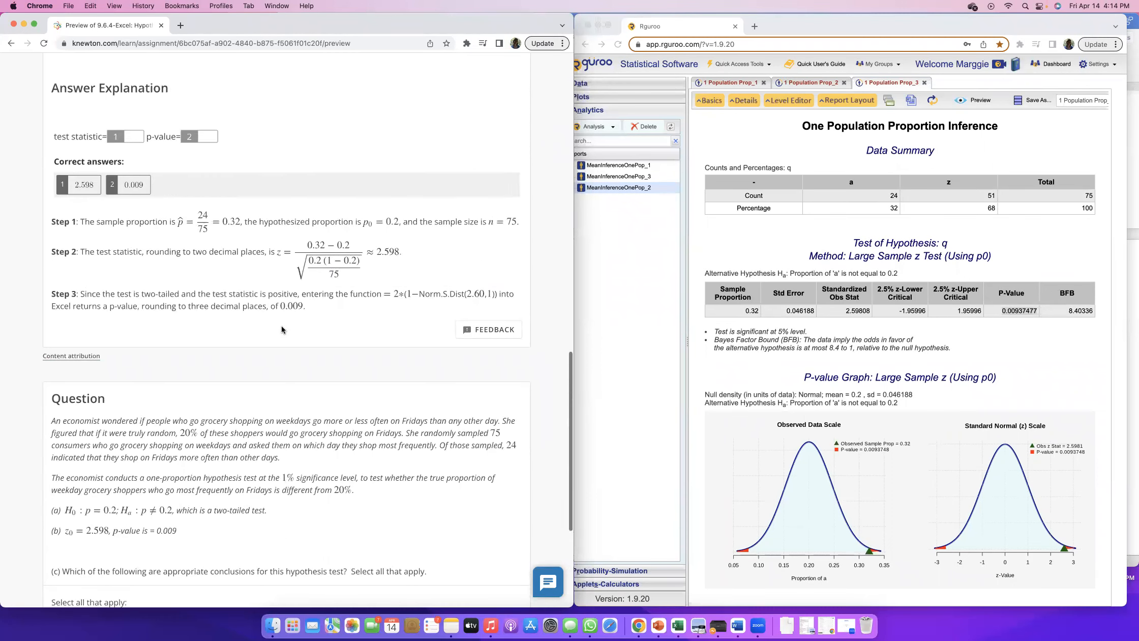
{"action": "left_click_drag", "start_coordinate": [204, 323], "coordinate": [333, 328]}
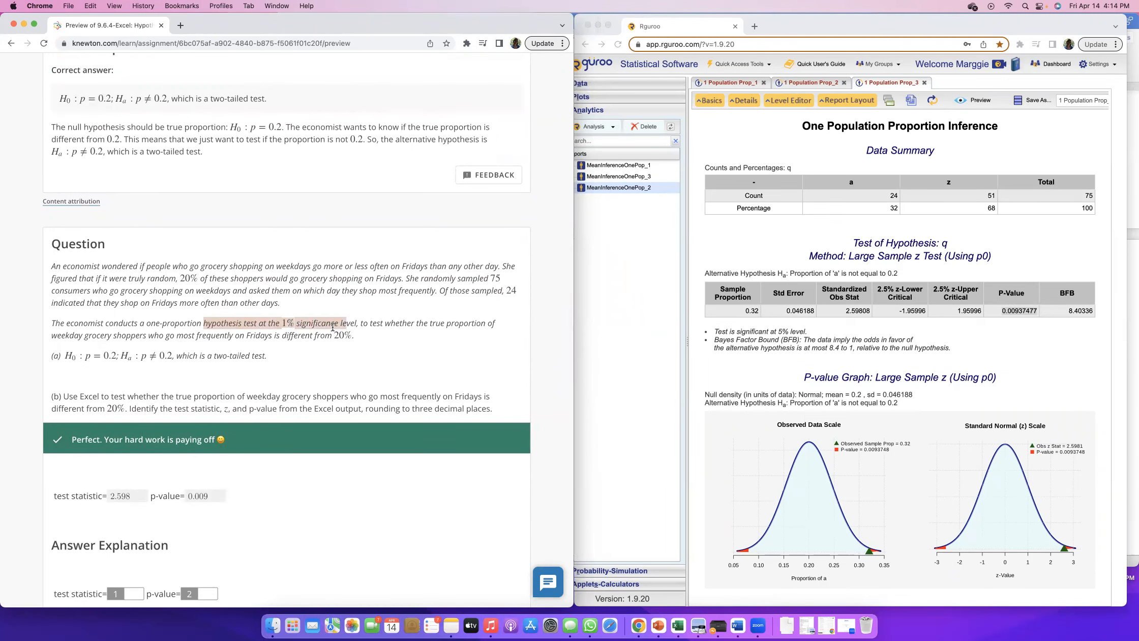
{"action": "left_click", "coordinate": [858, 357]}
{"action": "left_click", "coordinate": [710, 100]}
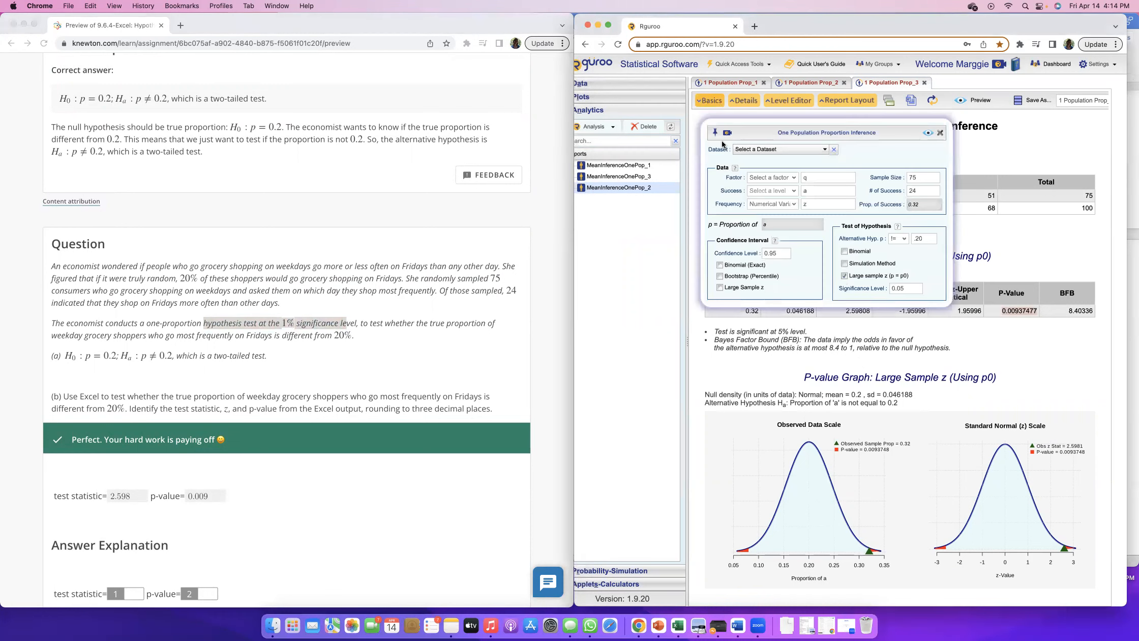
{"action": "left_click", "coordinate": [915, 288]}
{"action": "key", "text": "BackSpace"}
{"action": "left_click", "coordinate": [928, 133]}
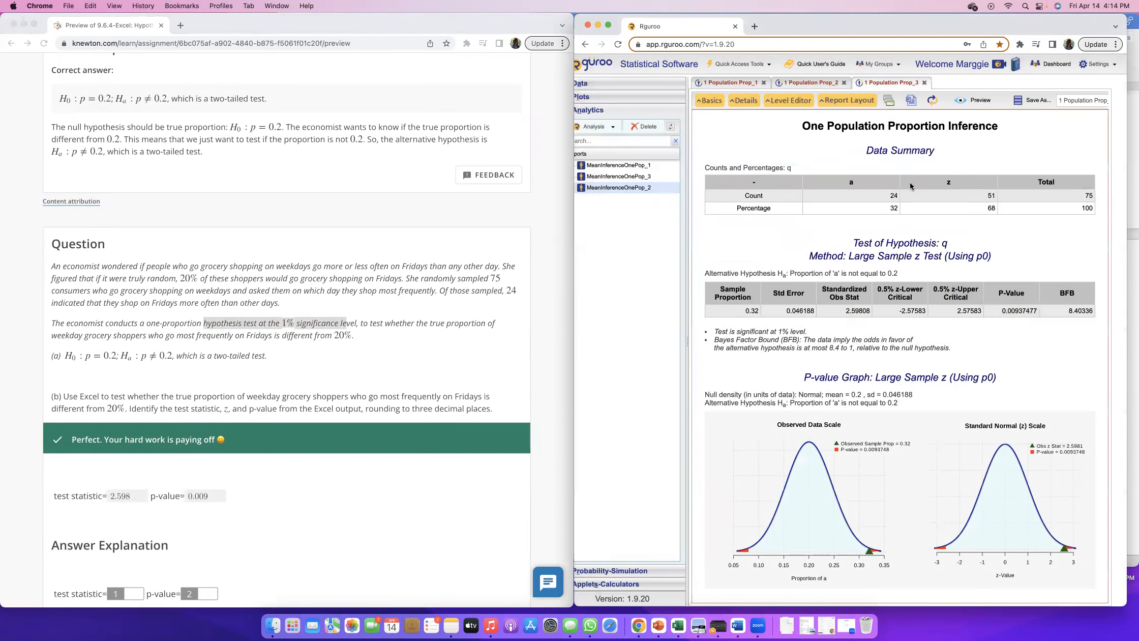
Examine the significance statement and the P-Value in the regenerated report for the conclusions asked in part (c)
{"action": "left_click_drag", "start_coordinate": [713, 331], "coordinate": [820, 338]}
{"action": "left_click", "coordinate": [783, 332]}
{"action": "left_click_drag", "start_coordinate": [715, 331], "coordinate": [800, 331]}
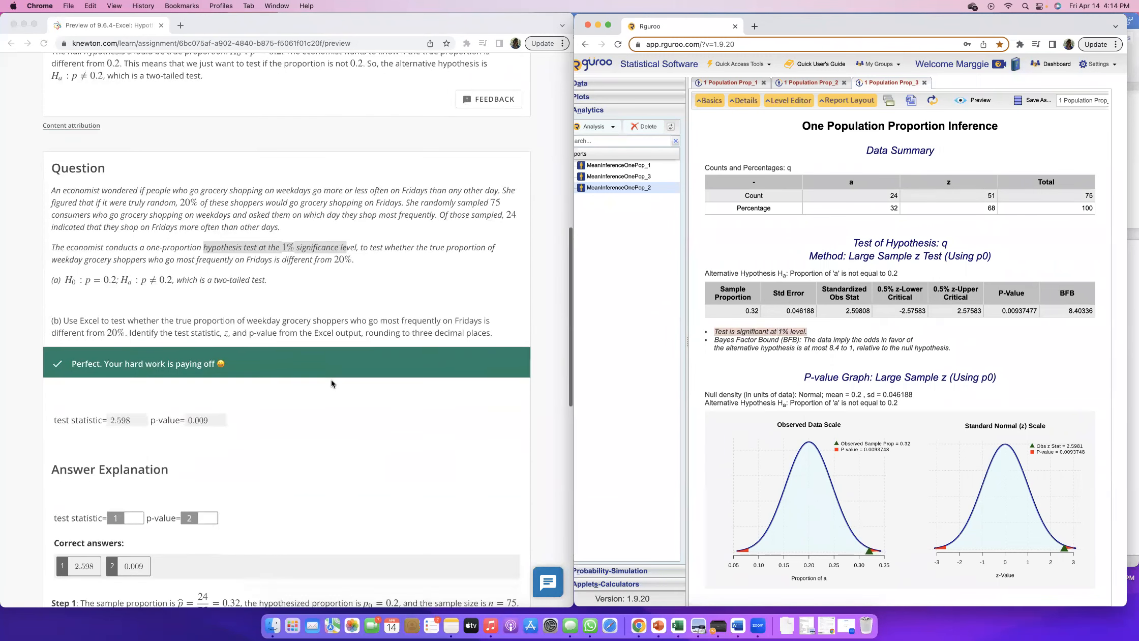
{"action": "left_click", "coordinate": [1006, 314]}
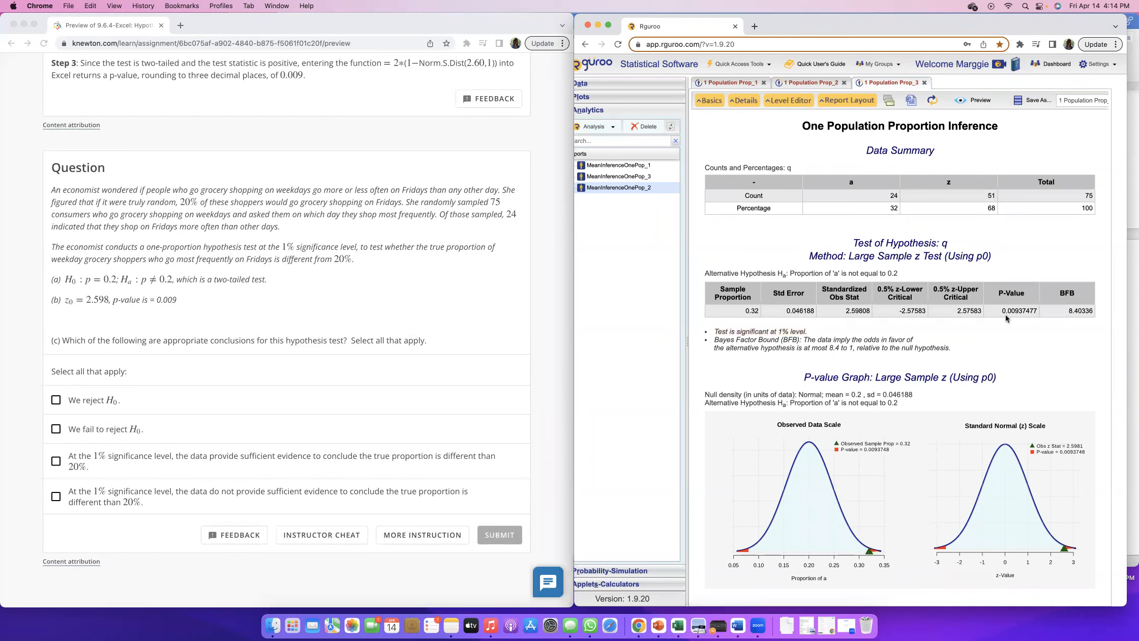
{"action": "left_click_drag", "start_coordinate": [1002, 311], "coordinate": [1019, 309]}
Answer part (c) with rejecting H0 and sufficient evidence at the 1% level of a proportion different than 20%, submit it and view the explanation
{"action": "left_click", "coordinate": [79, 404]}
{"action": "left_click", "coordinate": [83, 405]}
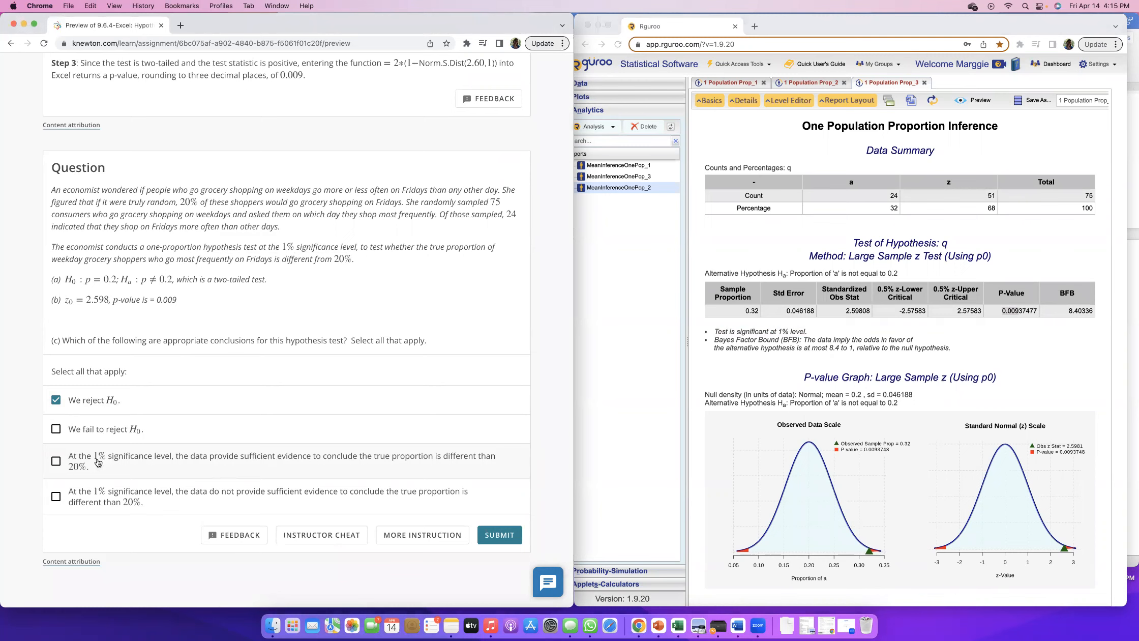
{"action": "left_click", "coordinate": [323, 477]}
{"action": "left_click", "coordinate": [488, 534]}
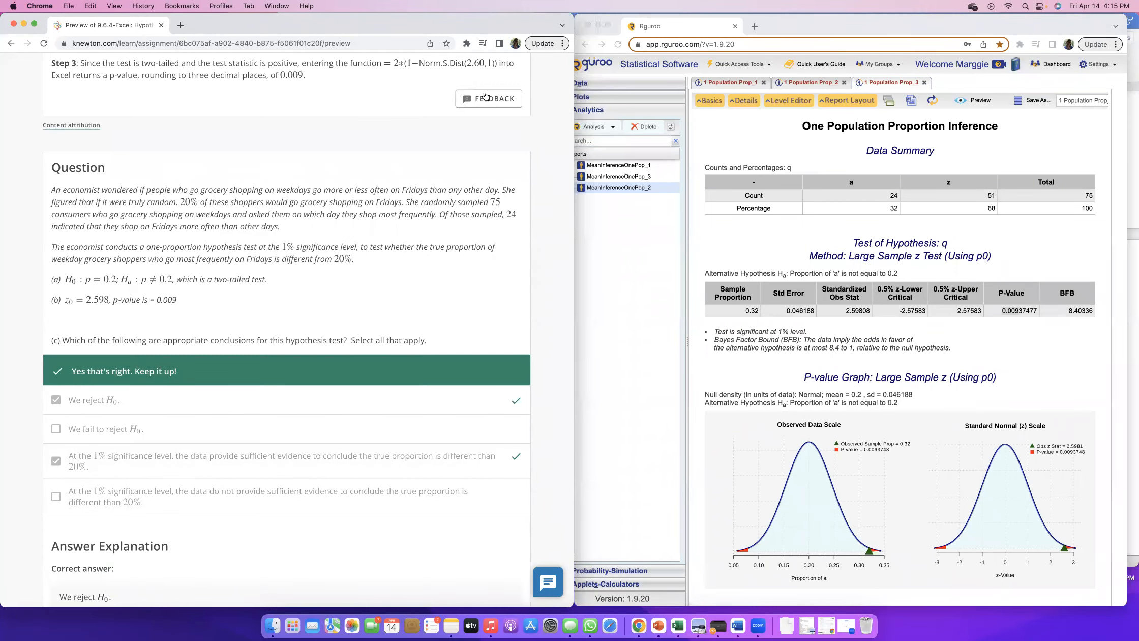
{"action": "scroll", "coordinate": [485, 96], "scroll_direction": "up", "scroll_amount": 20}
{"action": "scroll", "coordinate": [483, 93], "scroll_direction": "down", "scroll_amount": 15}
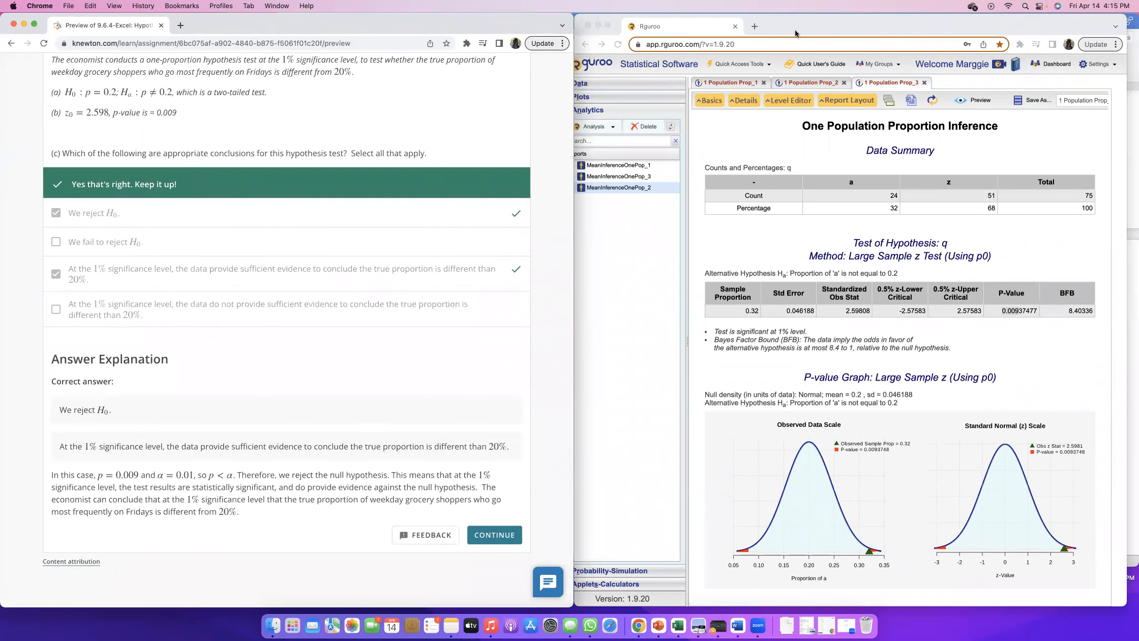